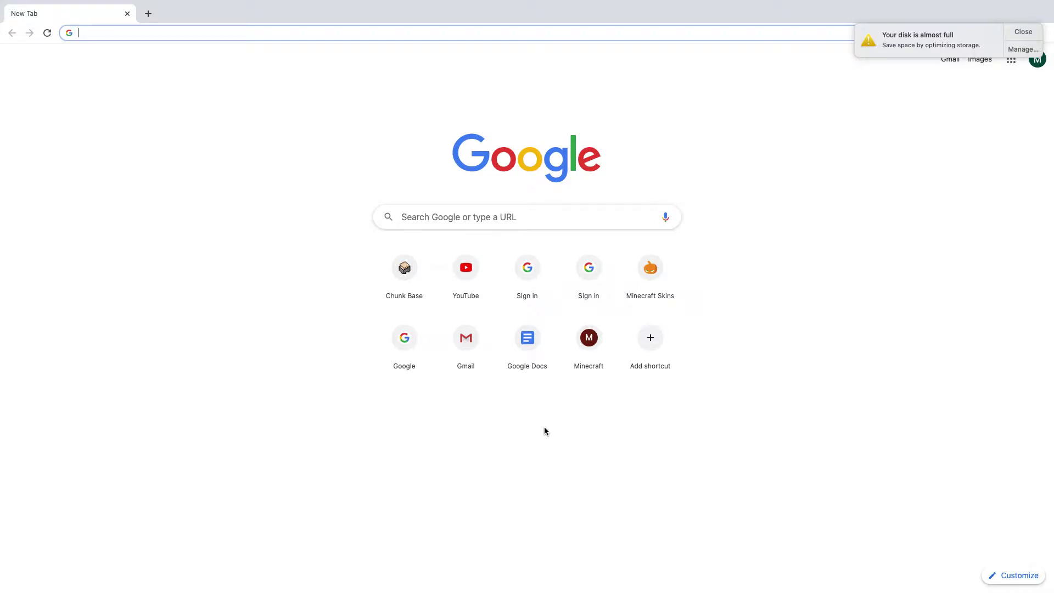
Load chunkbase.com from the address bar suggestion and go to its Minecraft apps list.
type("chunkbase.com")
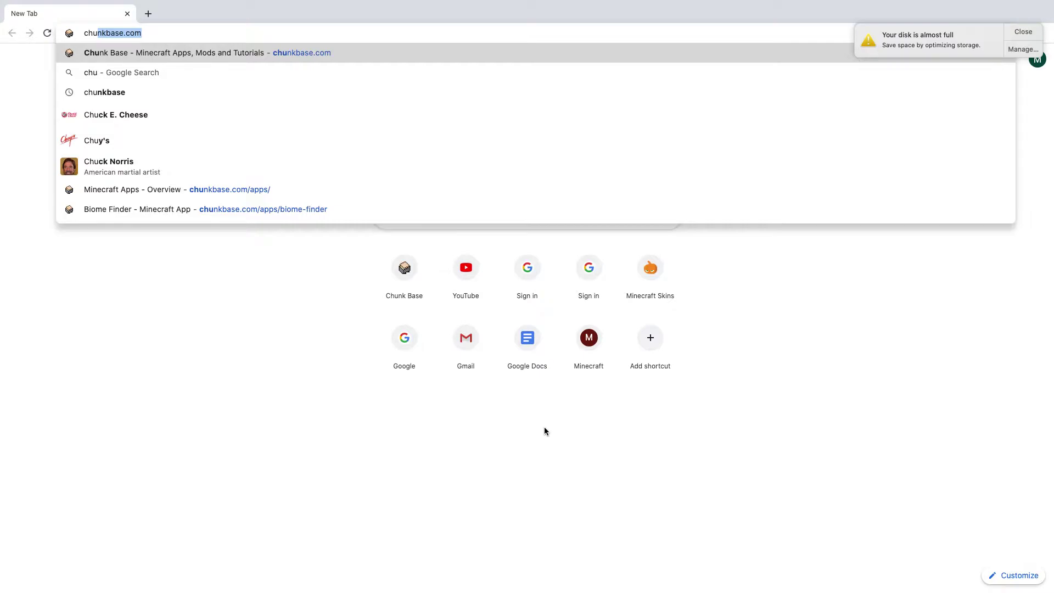
key("Return")
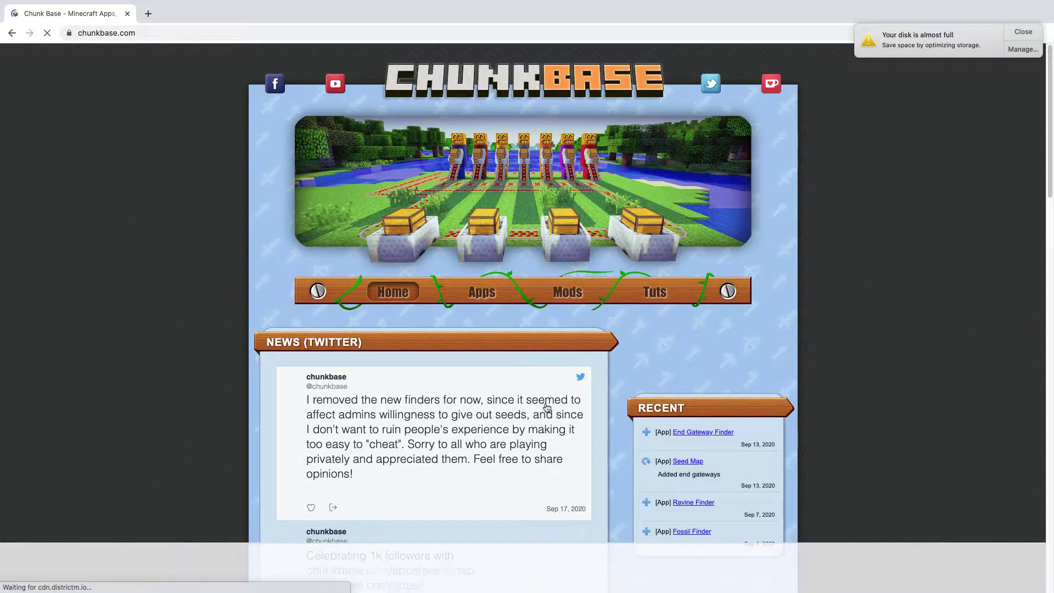
left_click(481, 297)
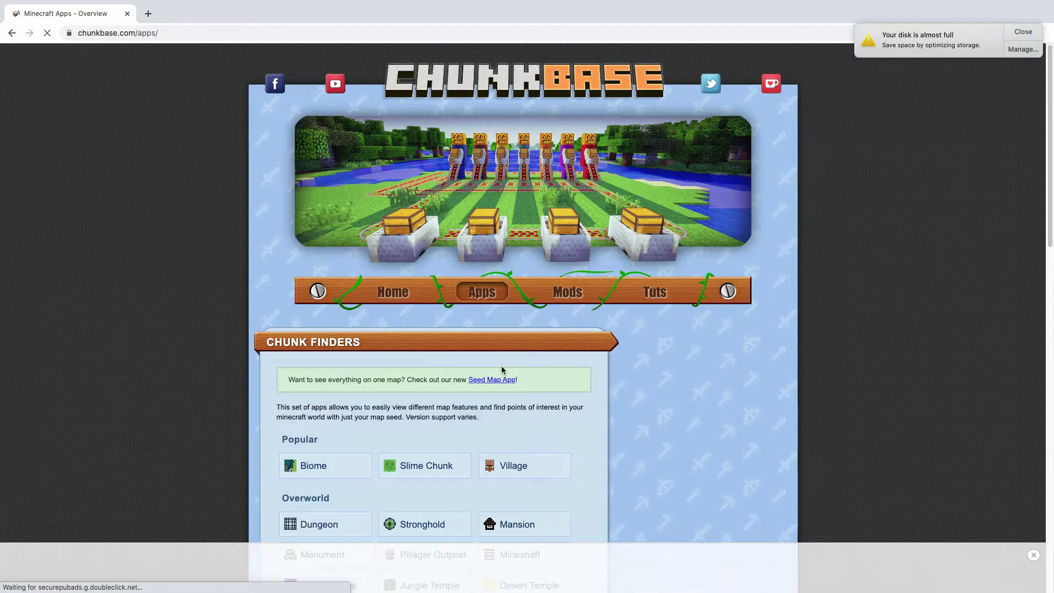
Browse the Chunk Finders list, open the Biome finder, then load the Slime Chunk finder.
scroll(567, 348, "down", 4)
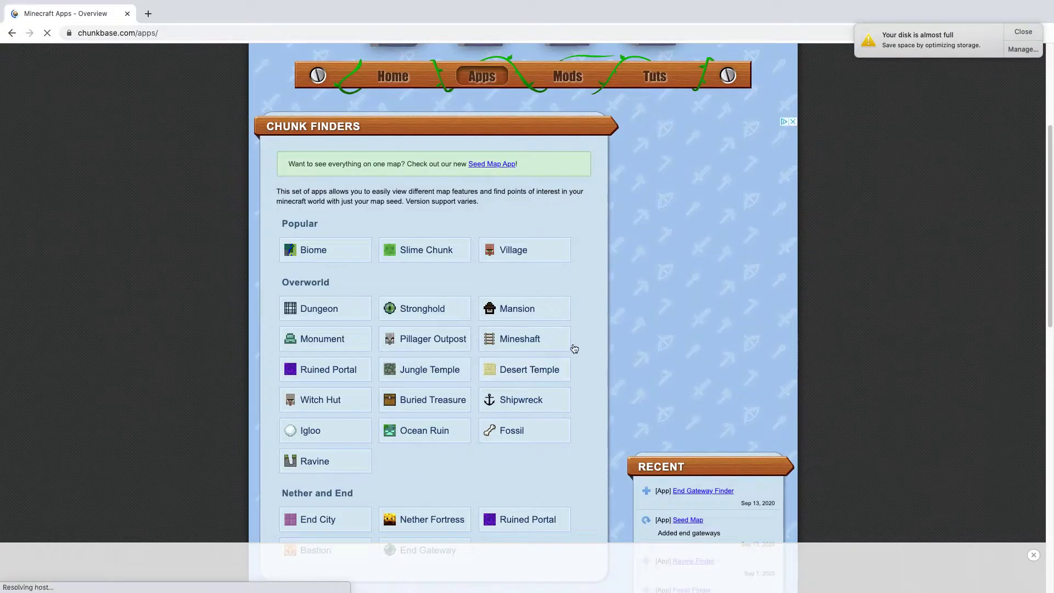
scroll(623, 320, "down", 2)
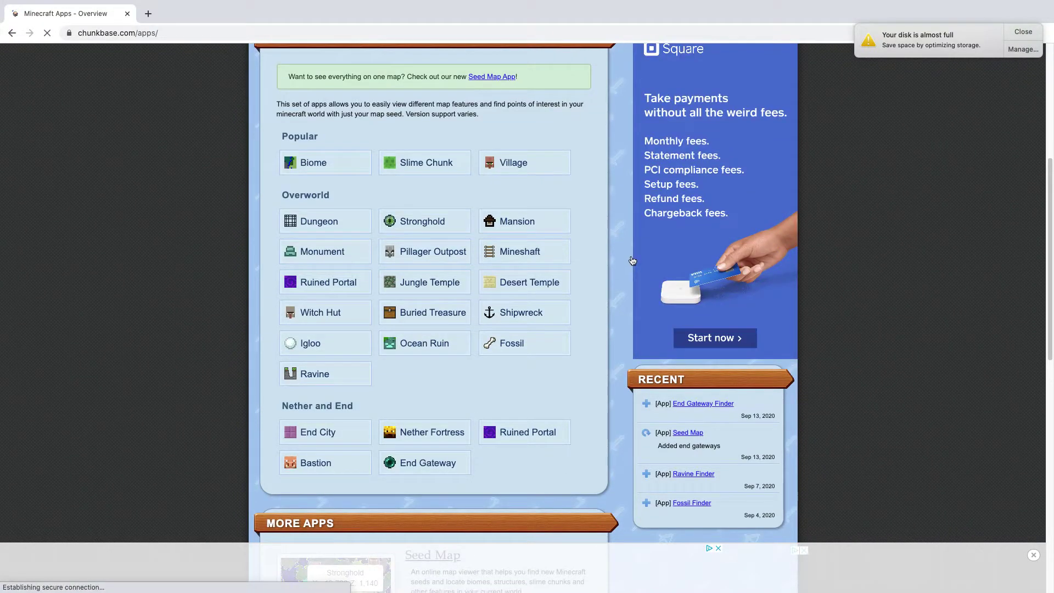
scroll(696, 123, "up", 4)
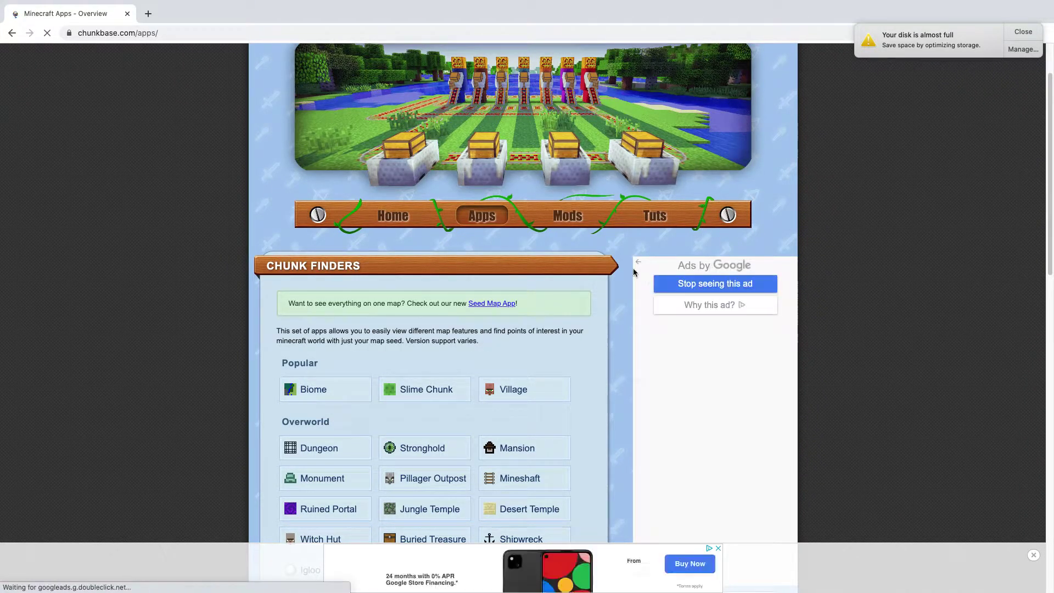
scroll(632, 271, "down", 5)
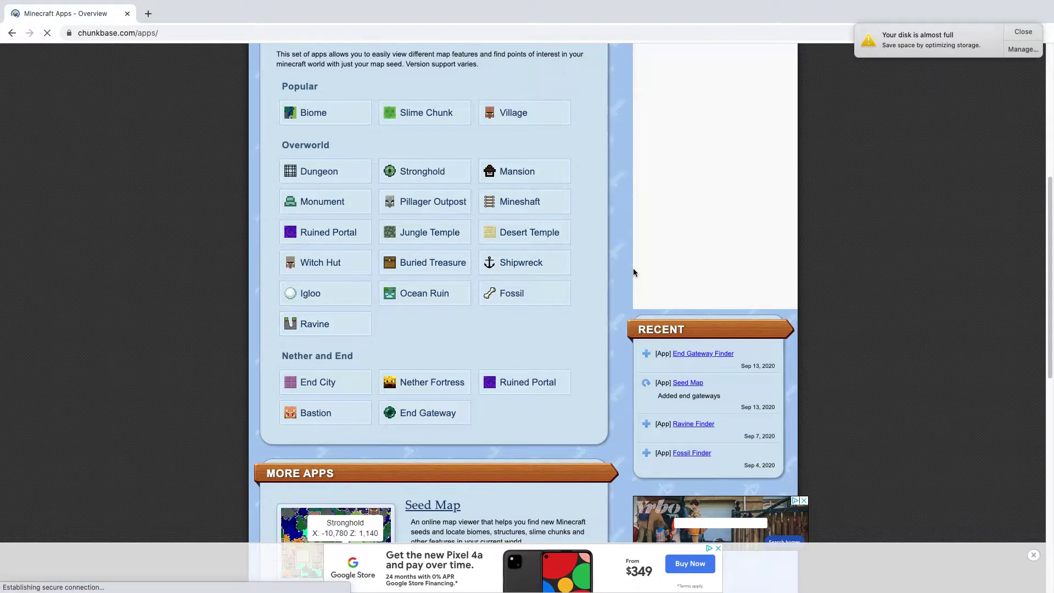
scroll(633, 271, "down", 1)
scroll(633, 271, "up", 3)
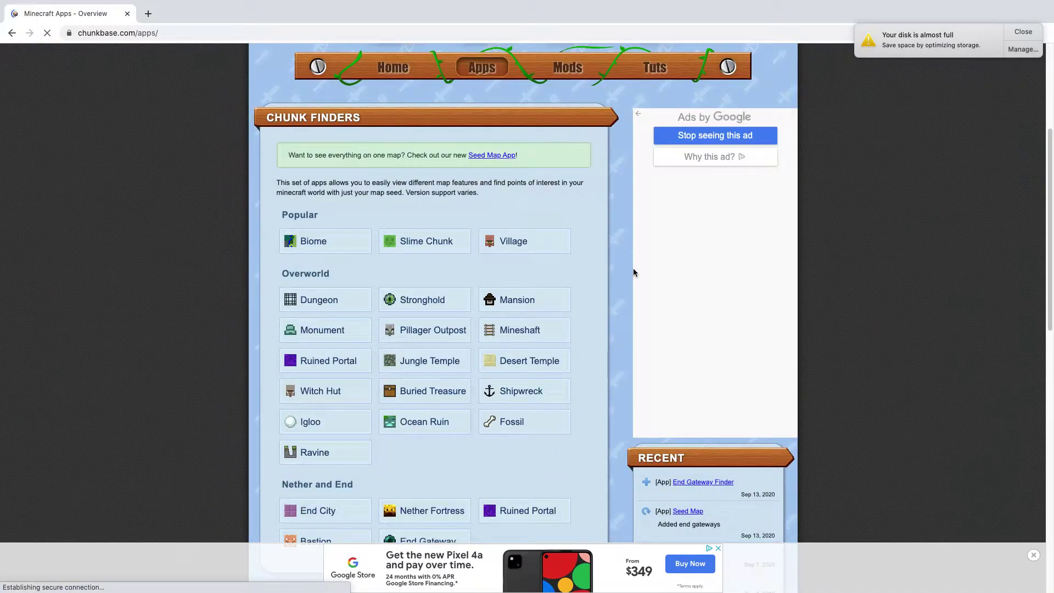
scroll(633, 273, "down", 4)
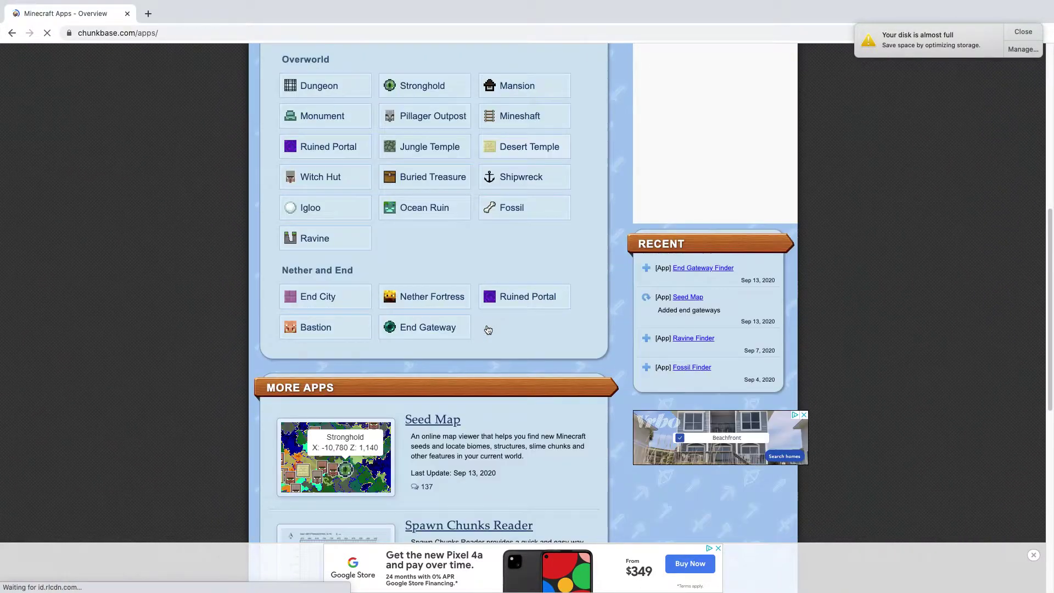
scroll(488, 330, "down", 7)
scroll(488, 330, "up", 4)
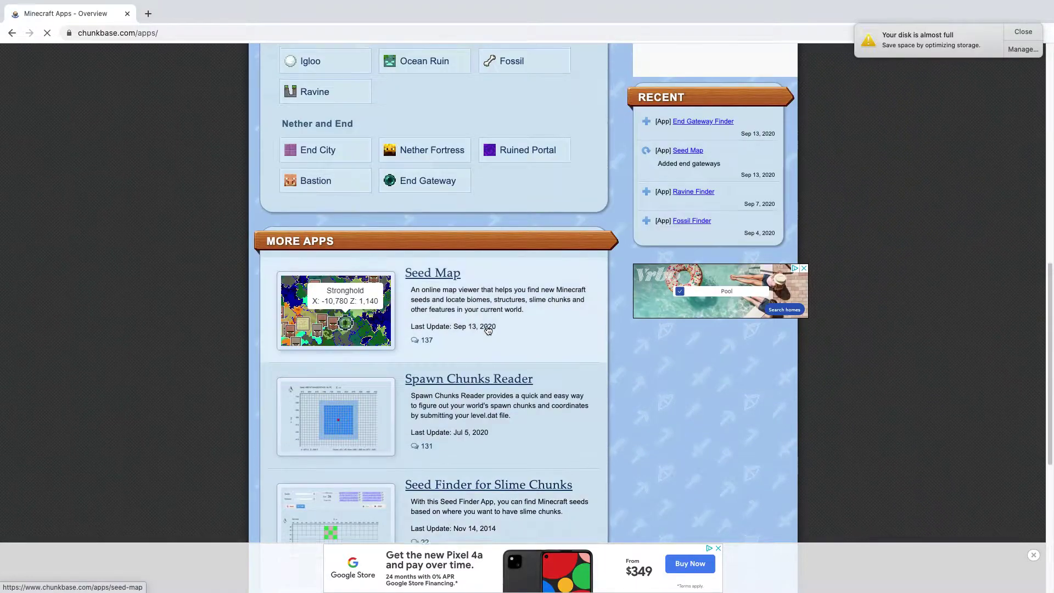
scroll(488, 330, "up", 4)
scroll(486, 327, "up", 3)
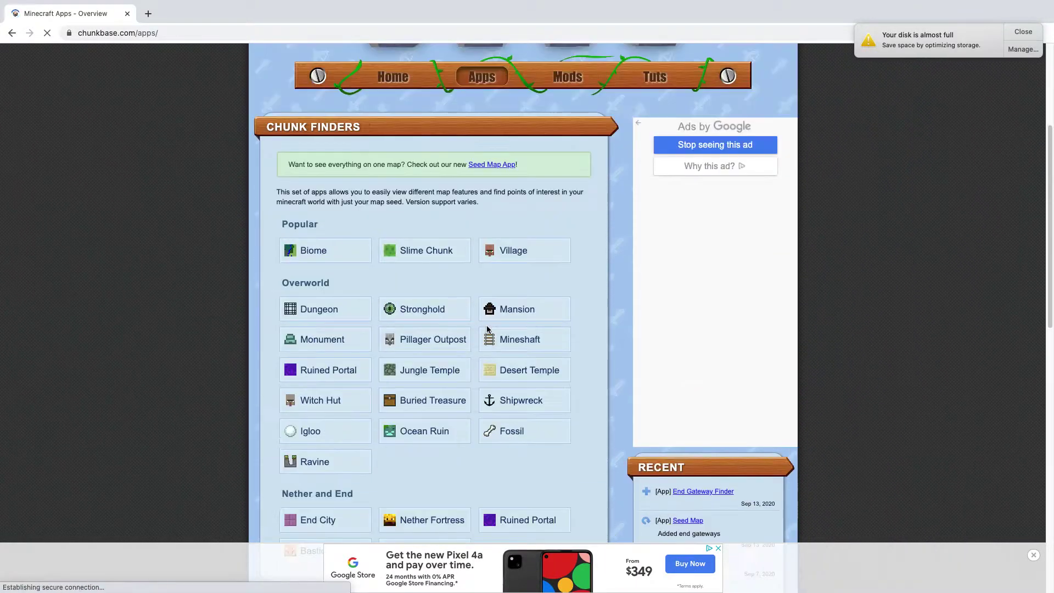
scroll(486, 329, "down", 1)
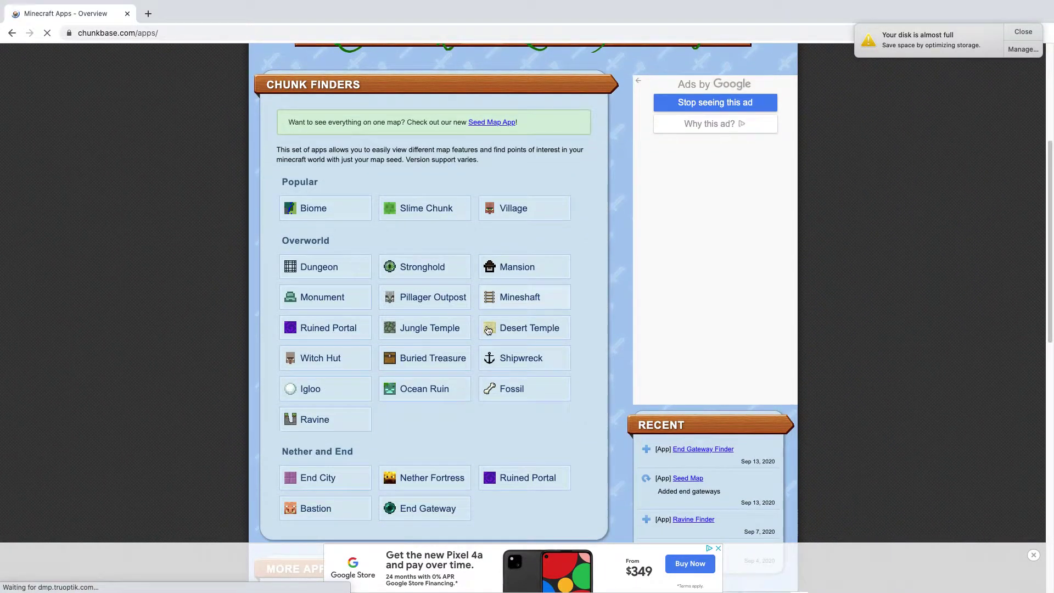
scroll(487, 329, "up", 4)
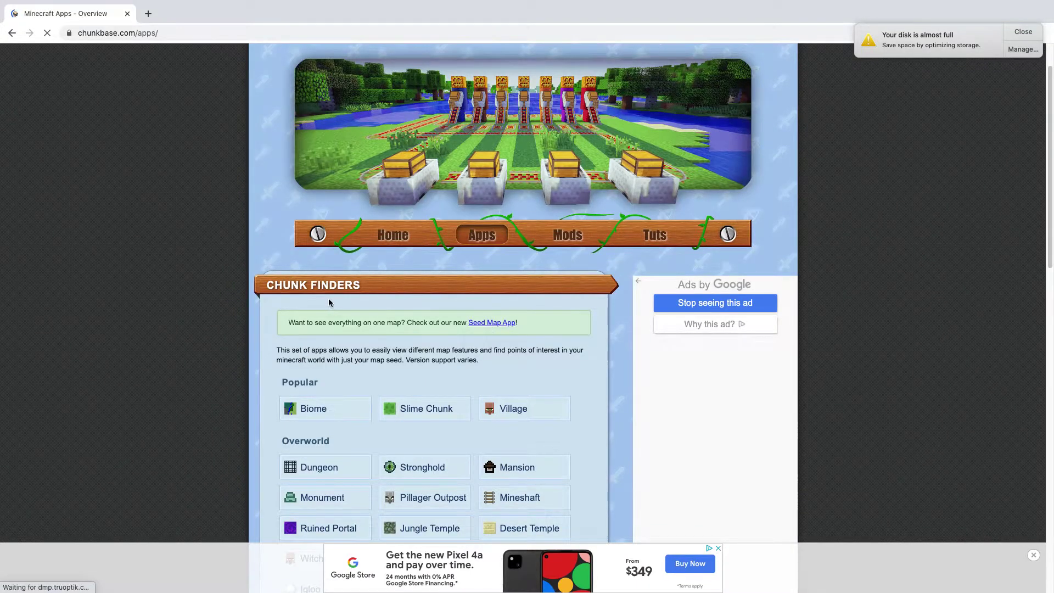
scroll(330, 297, "down", 16)
scroll(332, 286, "up", 3)
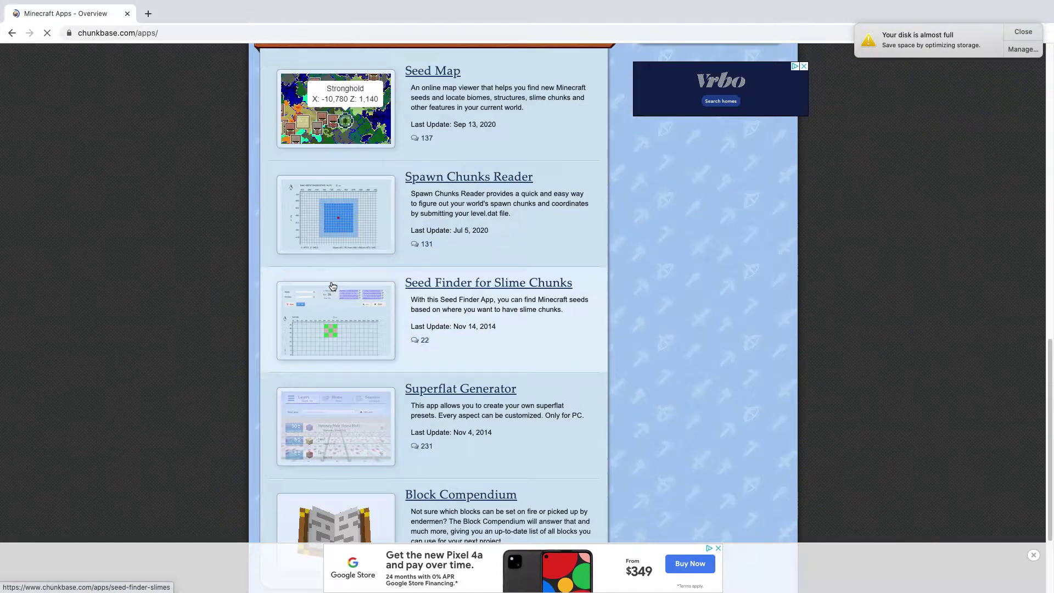
scroll(332, 286, "up", 12)
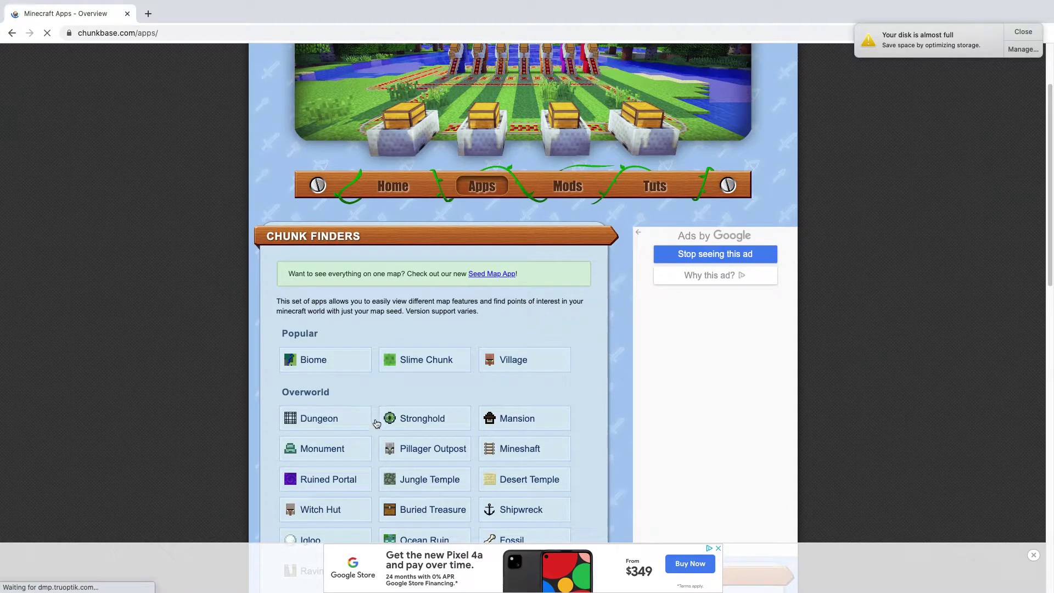
scroll(384, 422, "down", 2)
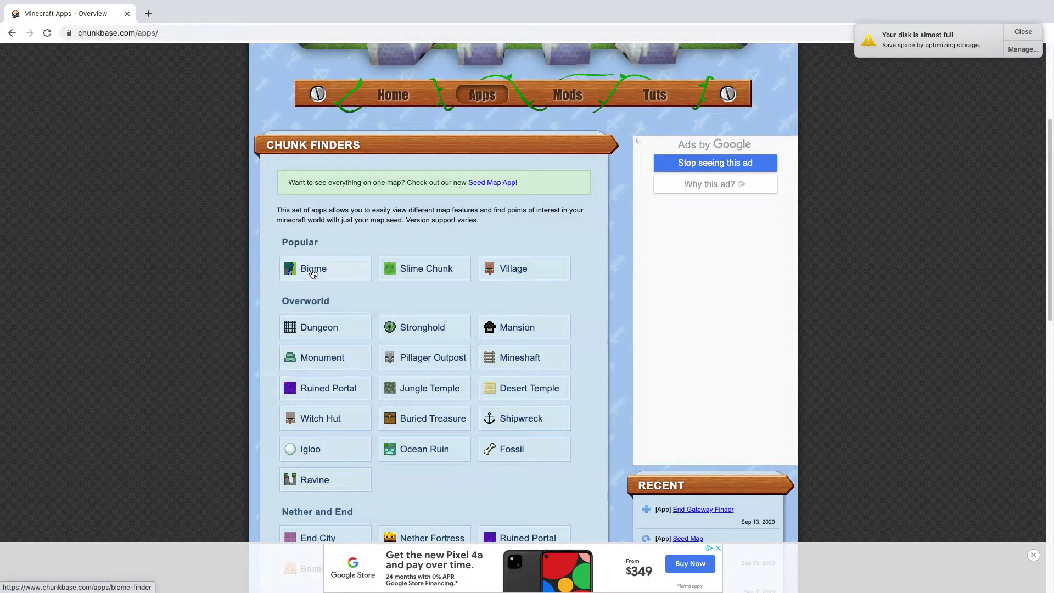
left_click(321, 274)
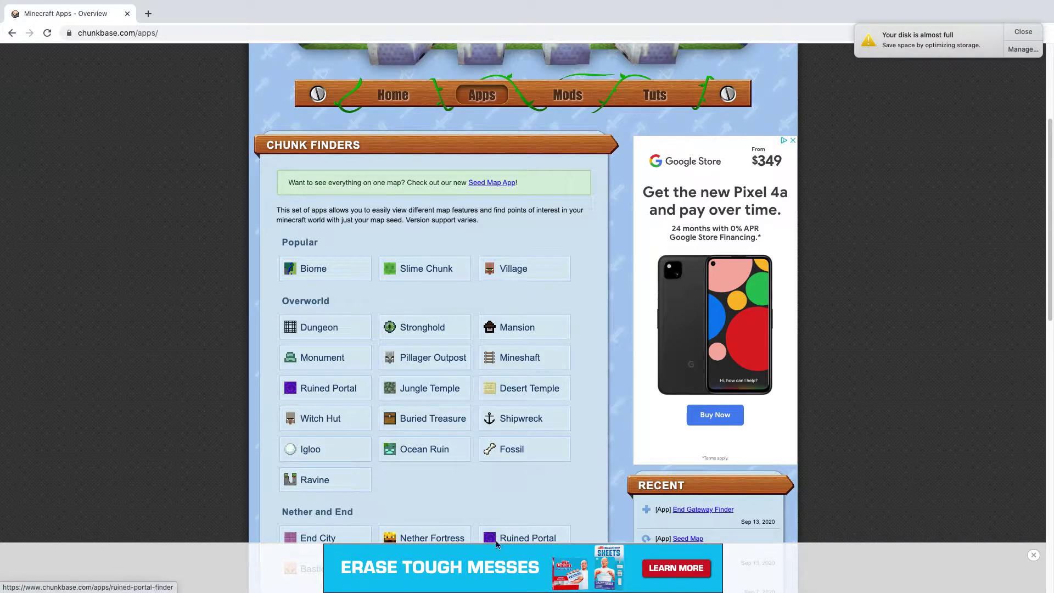
left_click(405, 280)
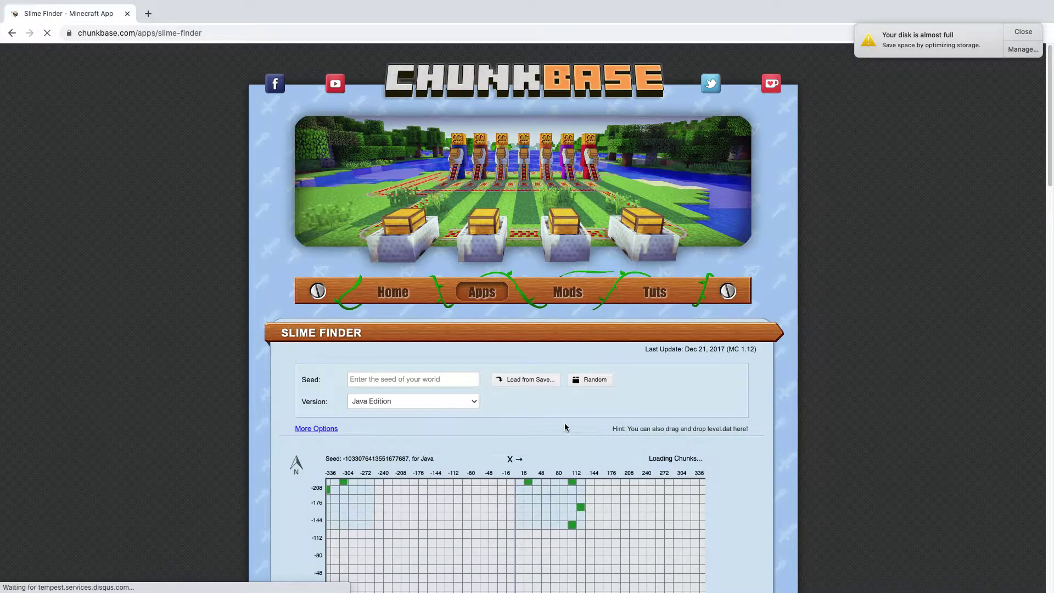
Keep Java Edition as the Slime Finder's game version and dismiss the disk space warning.
scroll(717, 397, "down", 1)
scroll(716, 396, "down", 3)
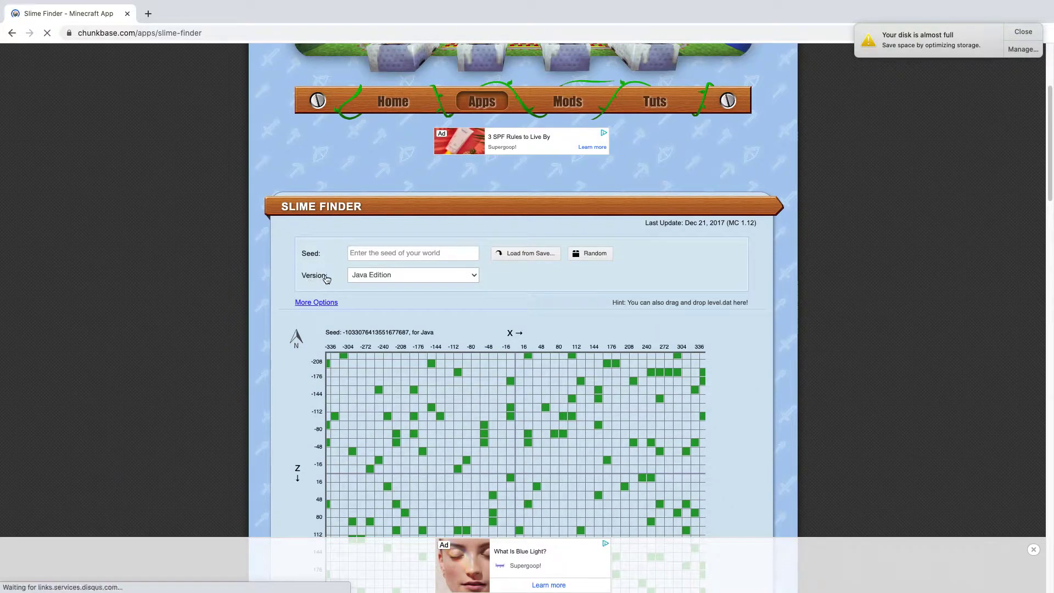
left_click(394, 275)
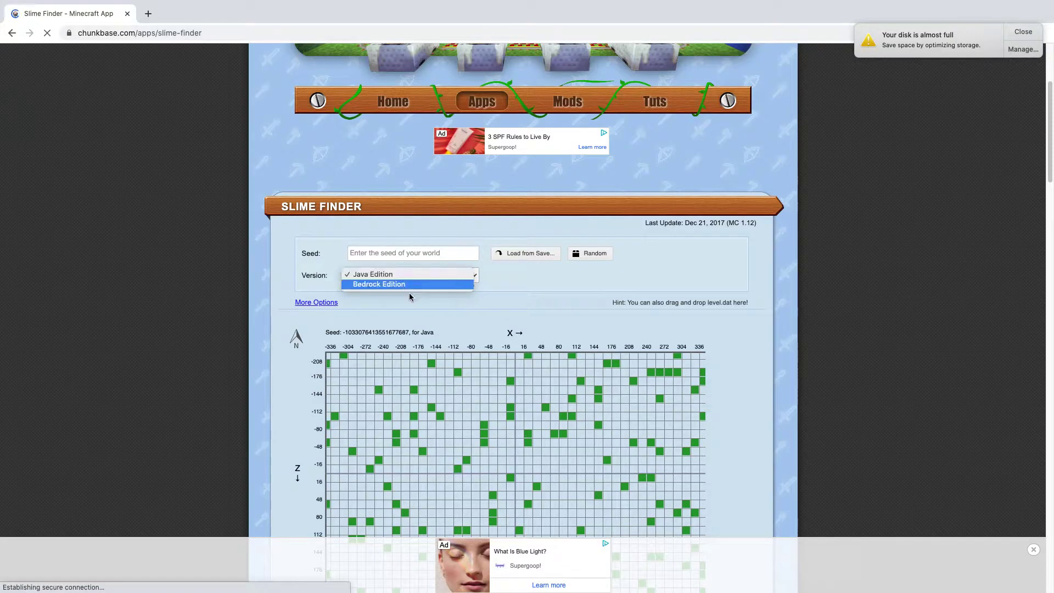
left_click(415, 274)
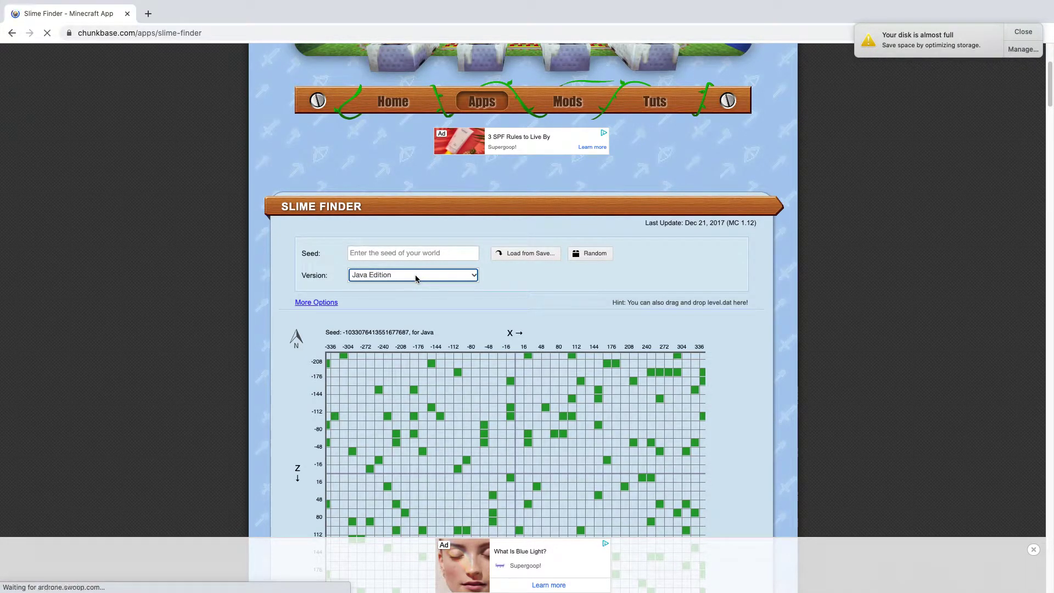
left_click(416, 278)
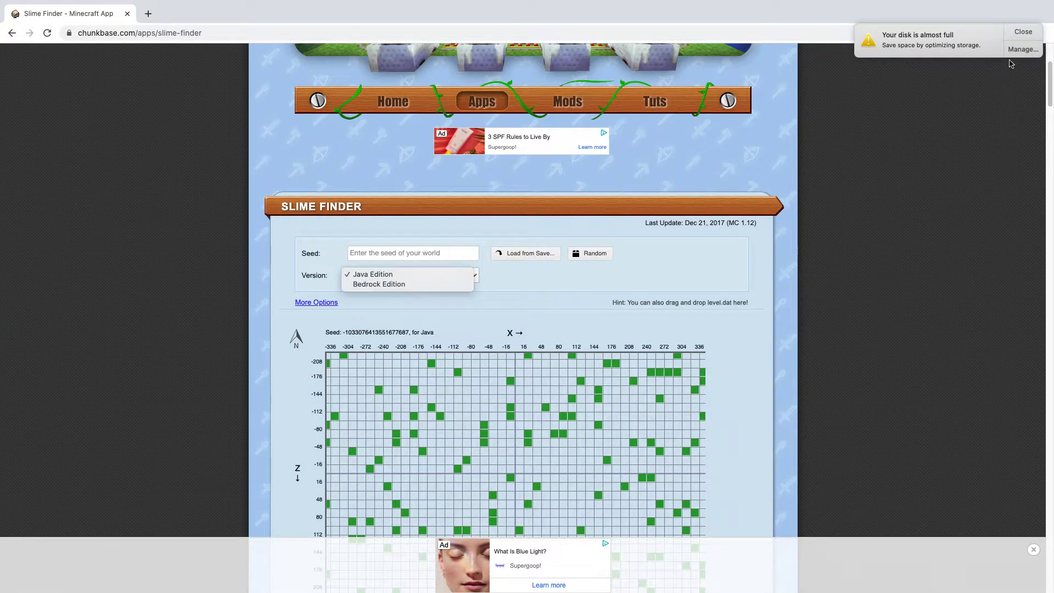
left_click(1019, 34)
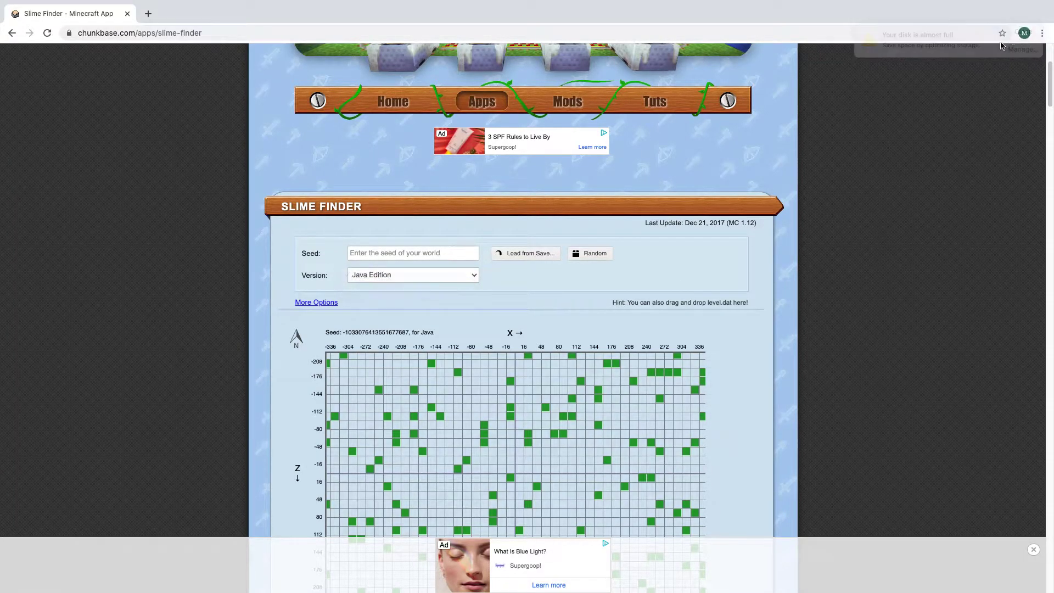
left_click(401, 280)
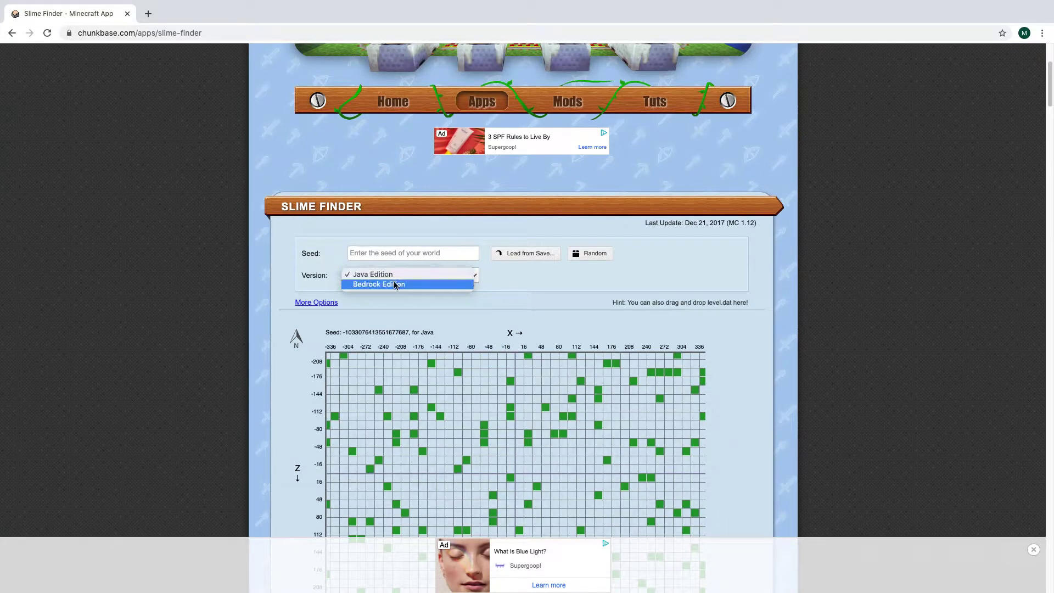
left_click(393, 274)
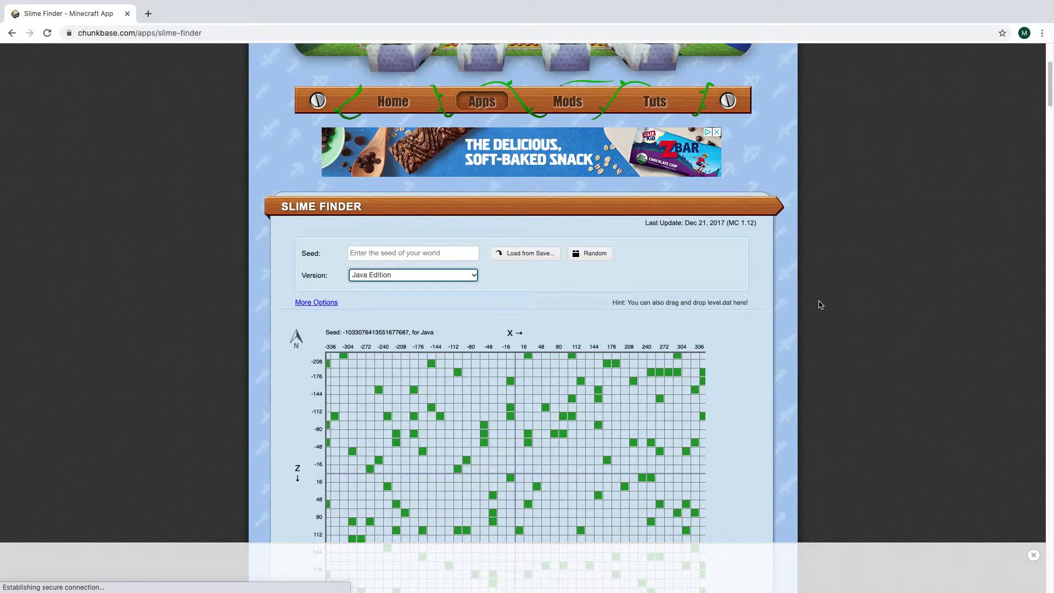
Launch the Minecraft Launcher through Spotlight and start the game in offline mode.
key("super+space")
type("min")
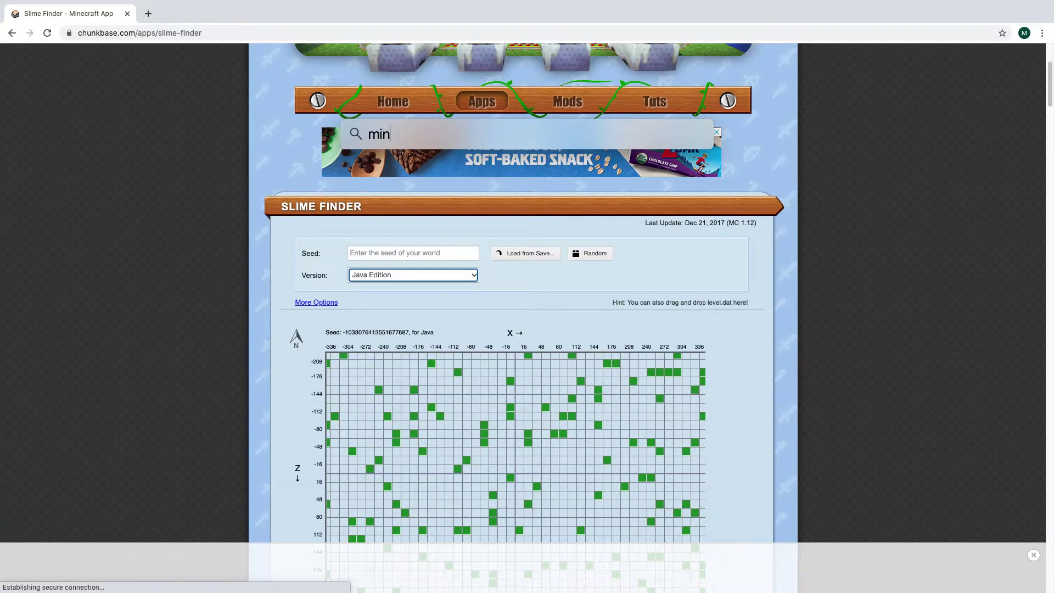
type("ecraft")
key("Return")
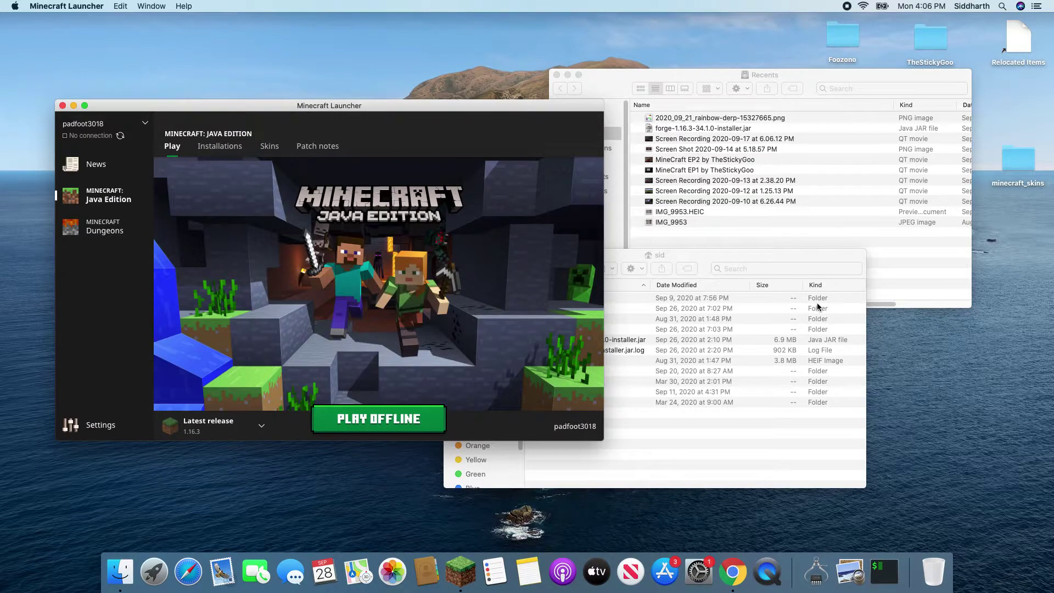
left_click(393, 428)
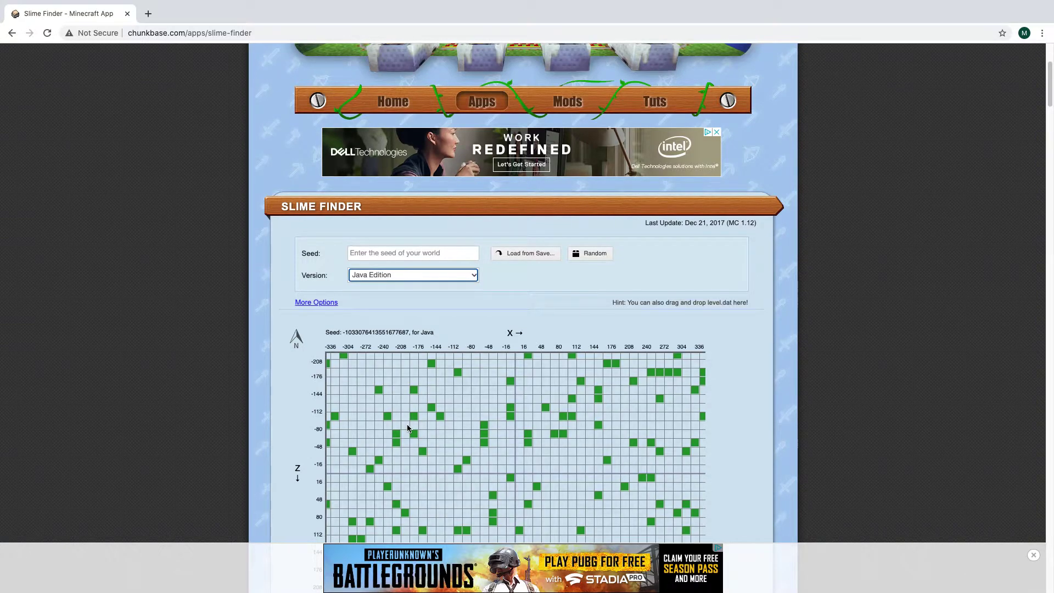
Close the advertisement above the Slime Finder while Minecraft 1.16.3 loads to its title screen.
left_click(716, 132)
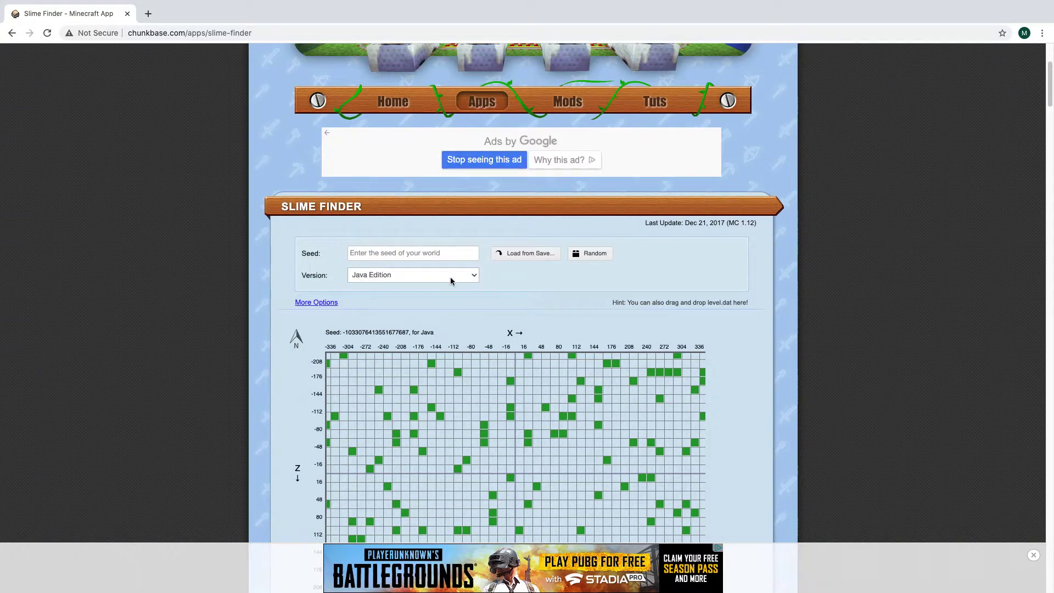
scroll(498, 244, "down", 4)
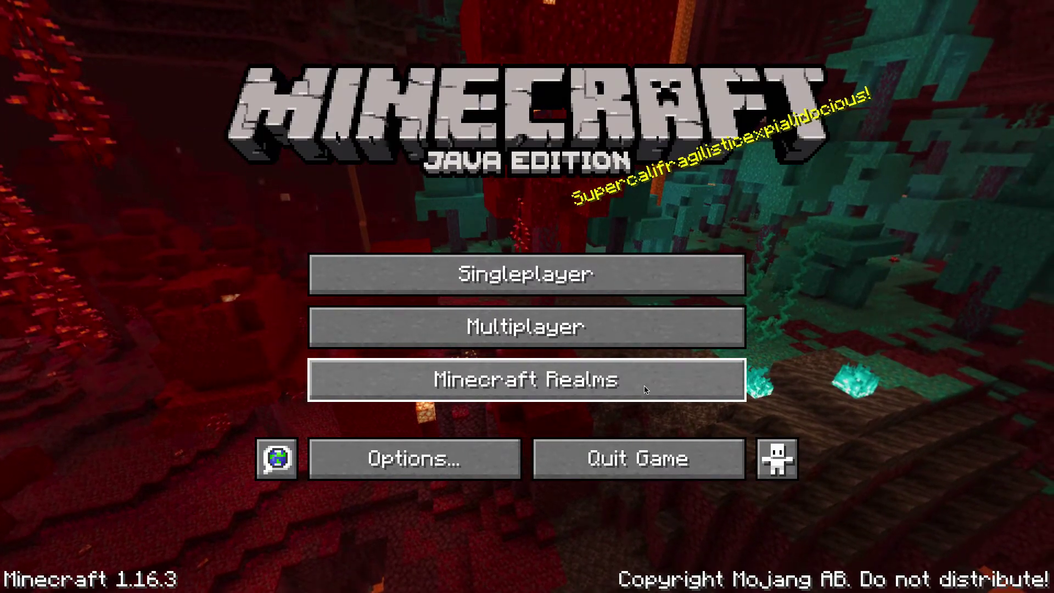
Start the Foozono world from the Singleplayer world list.
left_click(489, 276)
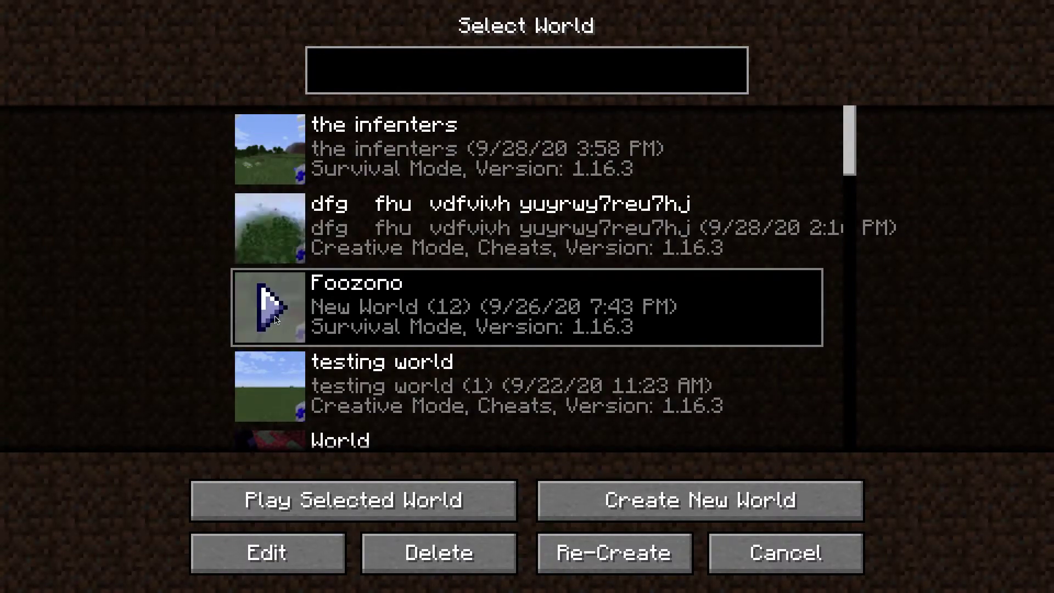
left_click(277, 315)
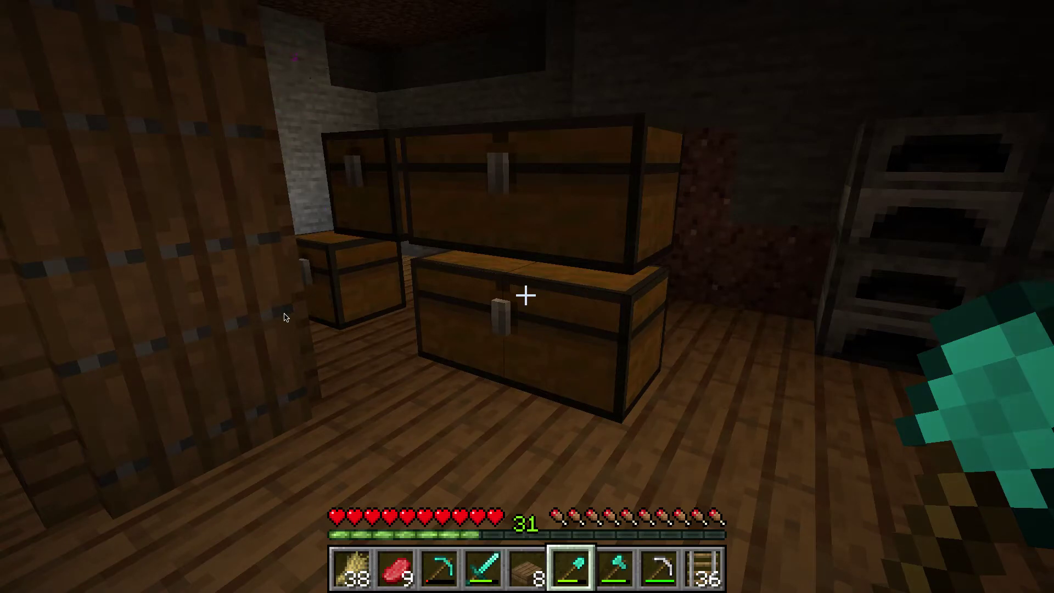
key("slash")
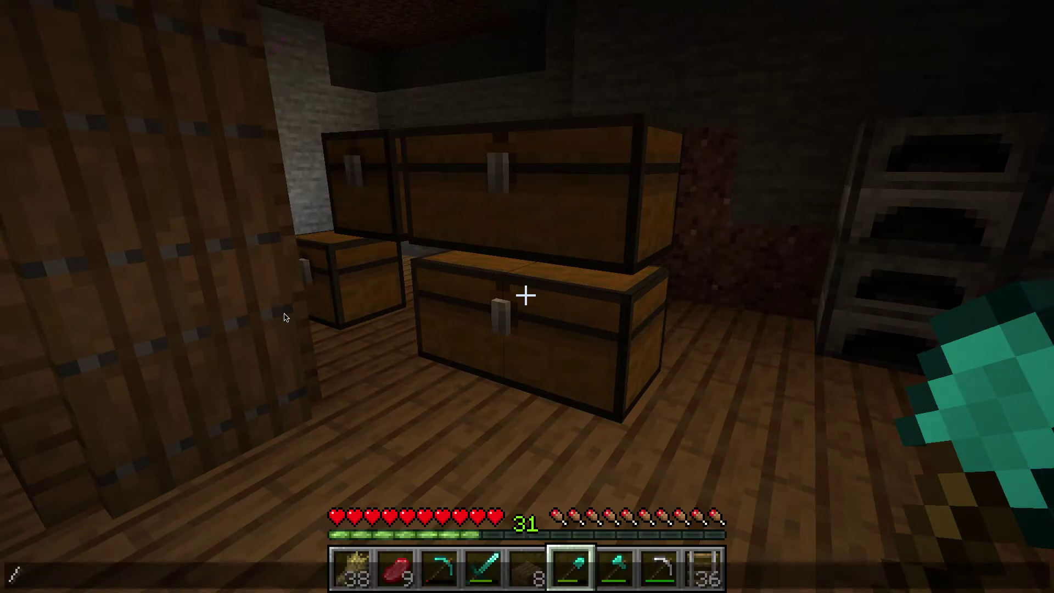
type("see")
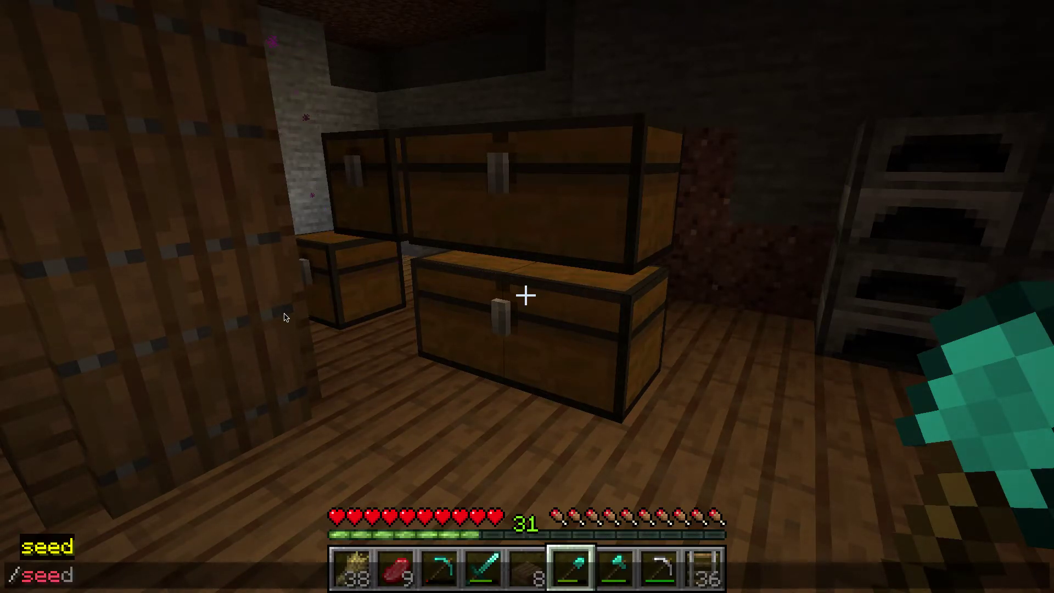
type("d")
key("Return")
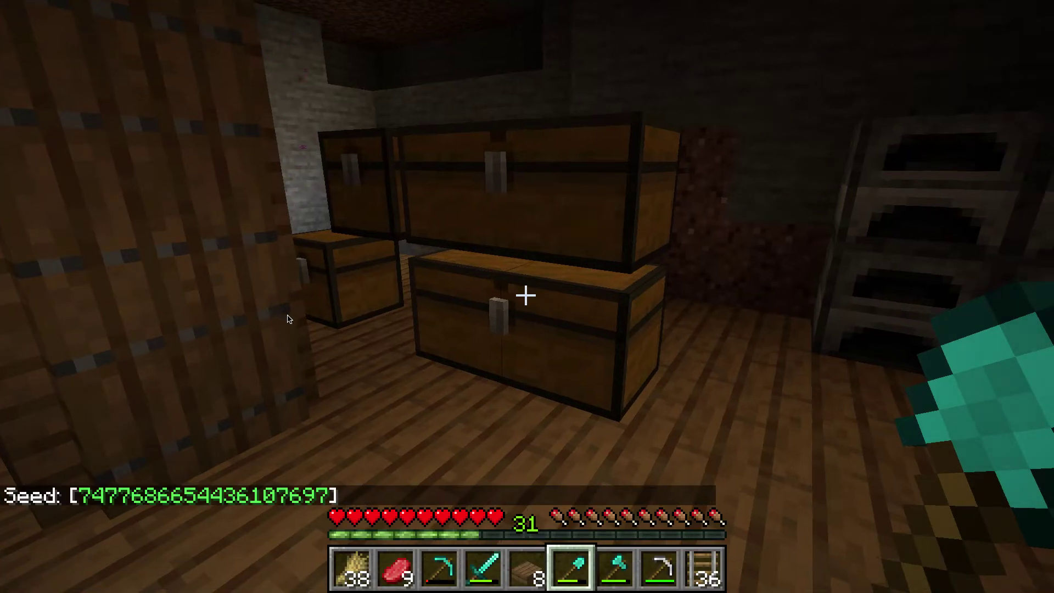
key("Escape")
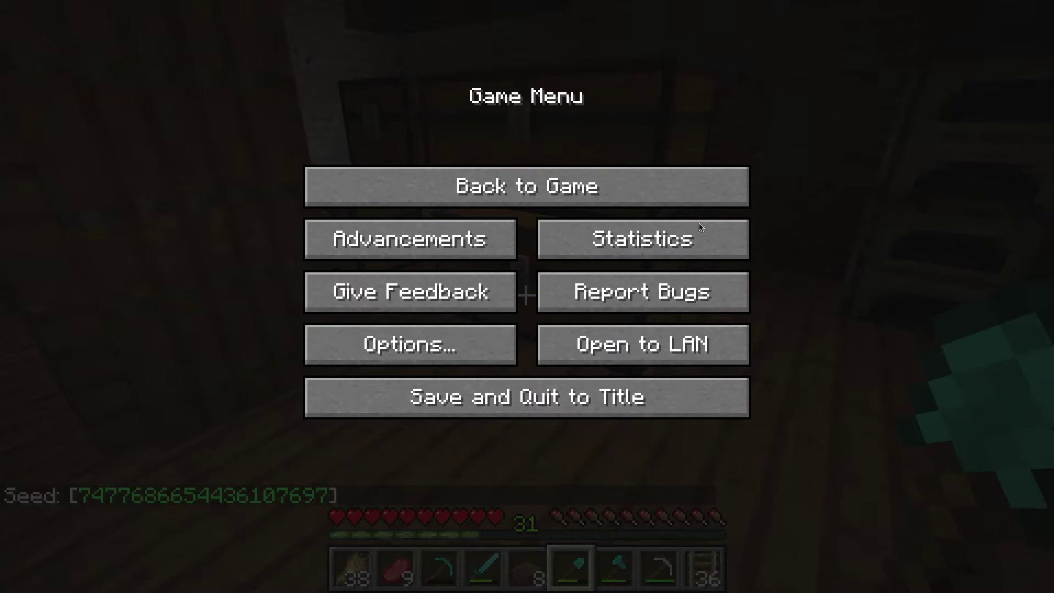
left_click(571, 192)
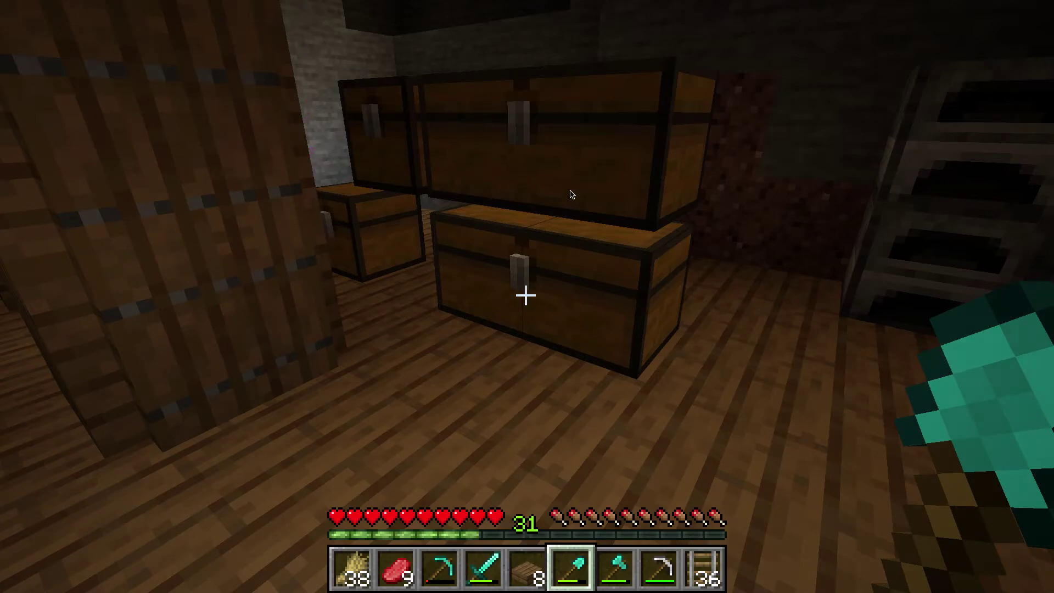
Show the F3 debug overlay with XYZ -297.719 / 64.00000 / 68.284, then save and quit to title.
key("F3")
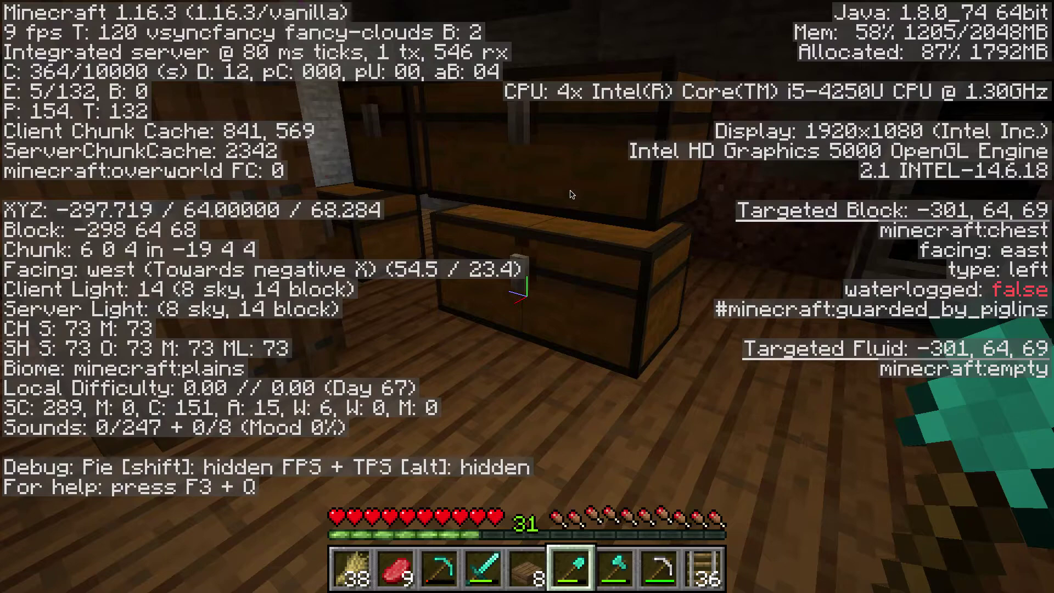
key("F3")
key("Escape")
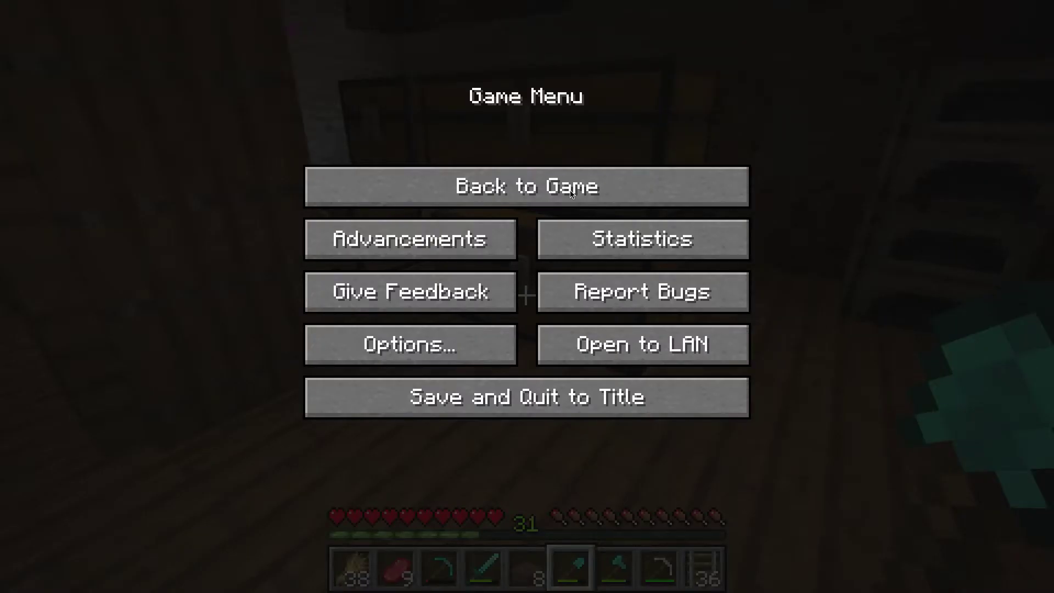
left_click(552, 184)
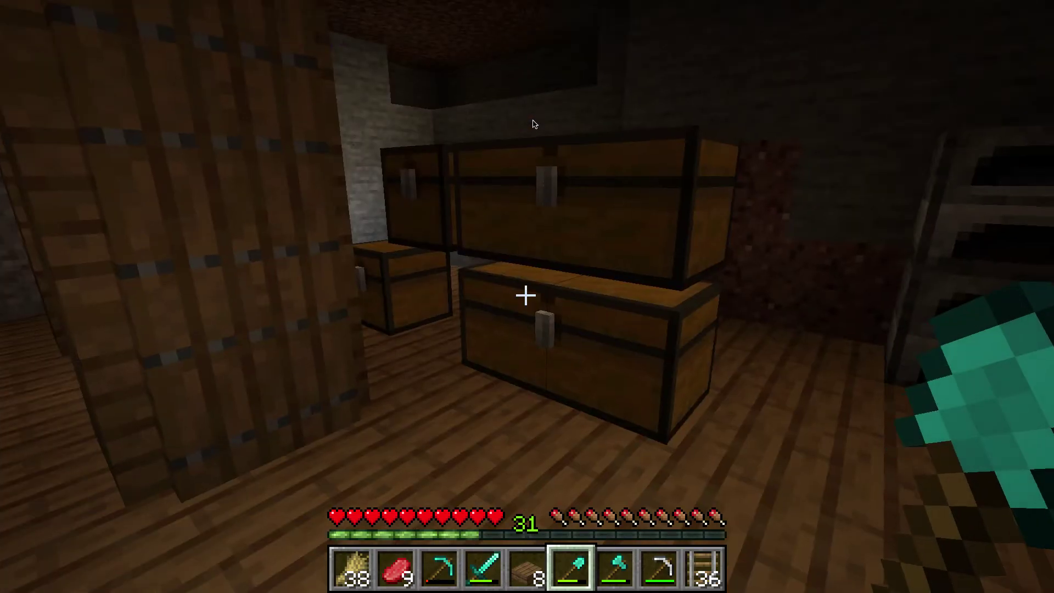
key("F3")
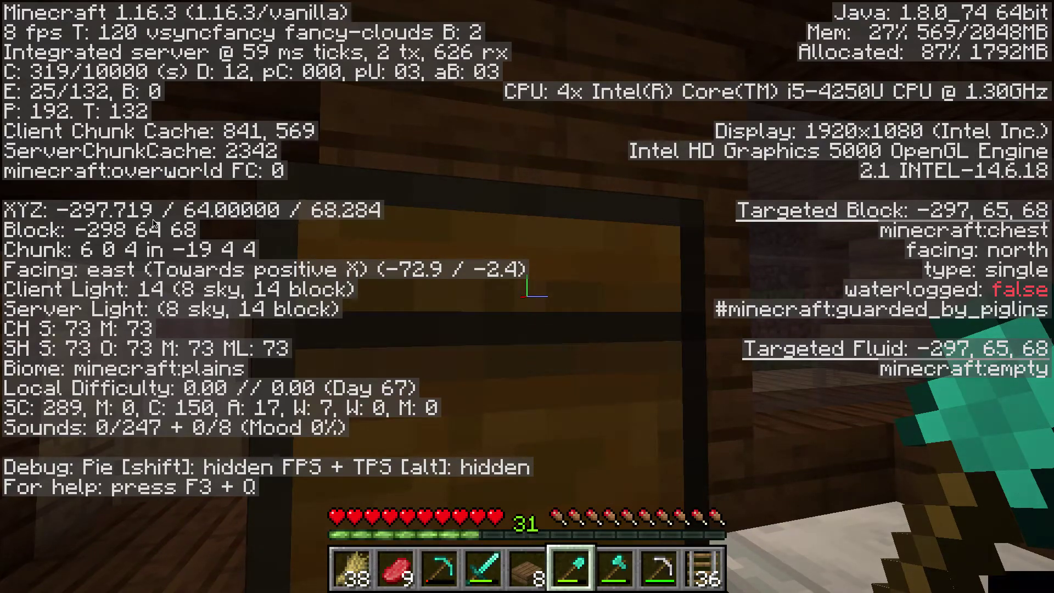
left_click(155, 225)
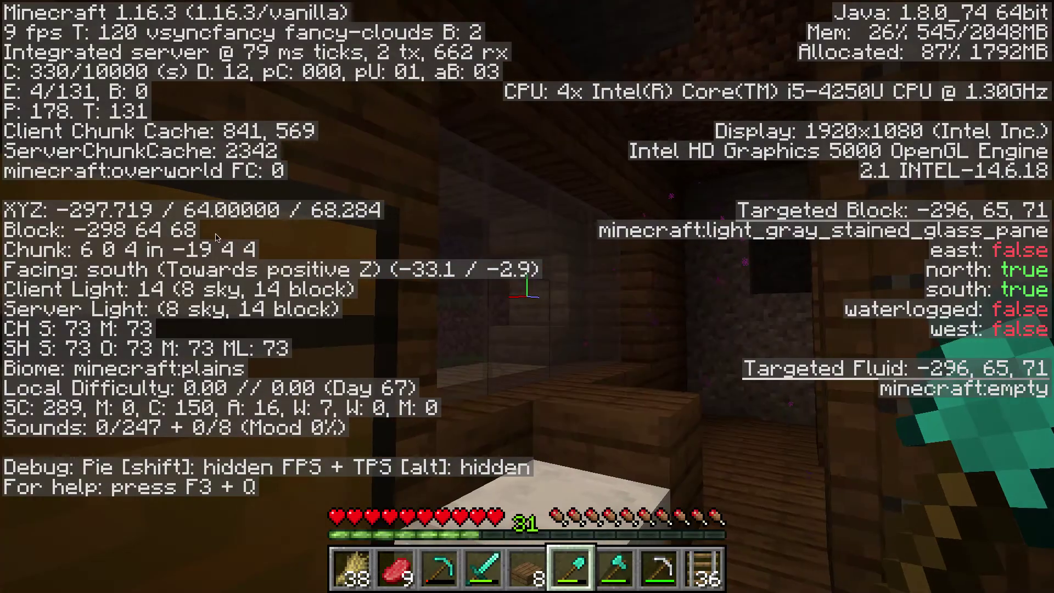
mouse_move(194, 231)
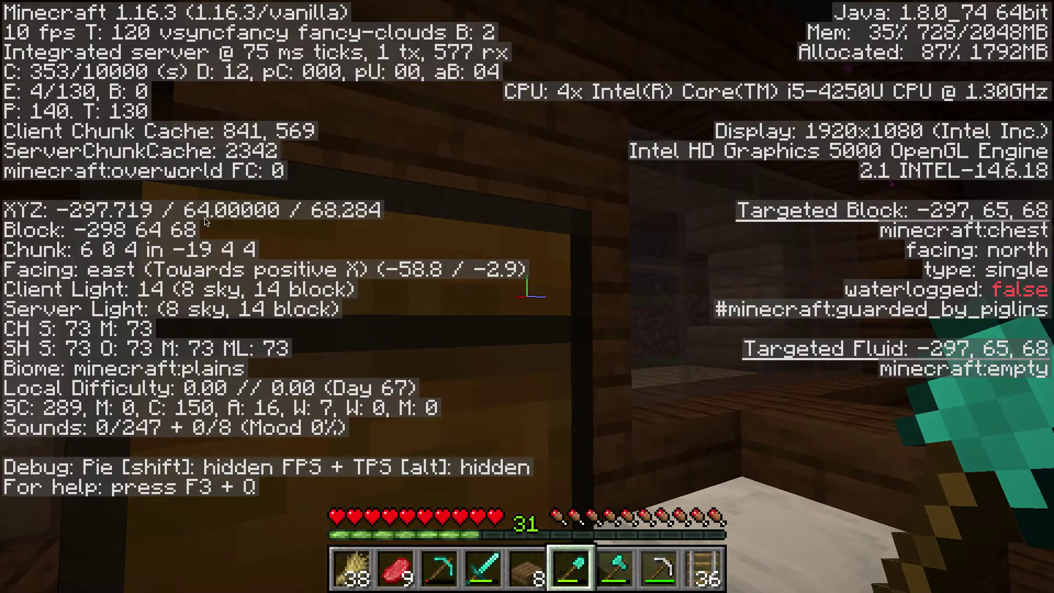
mouse_move(338, 224)
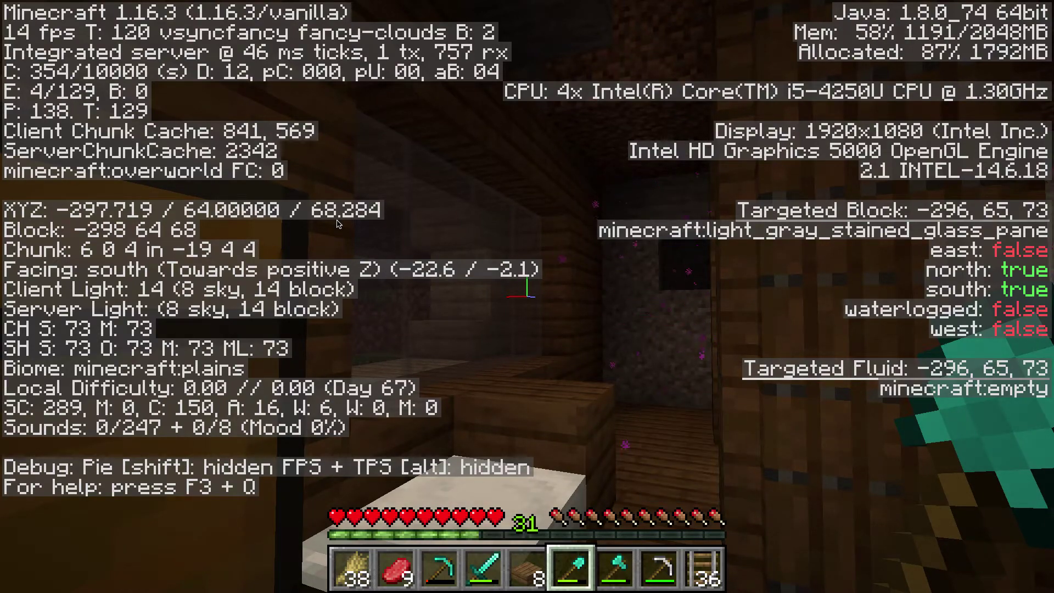
key("Escape")
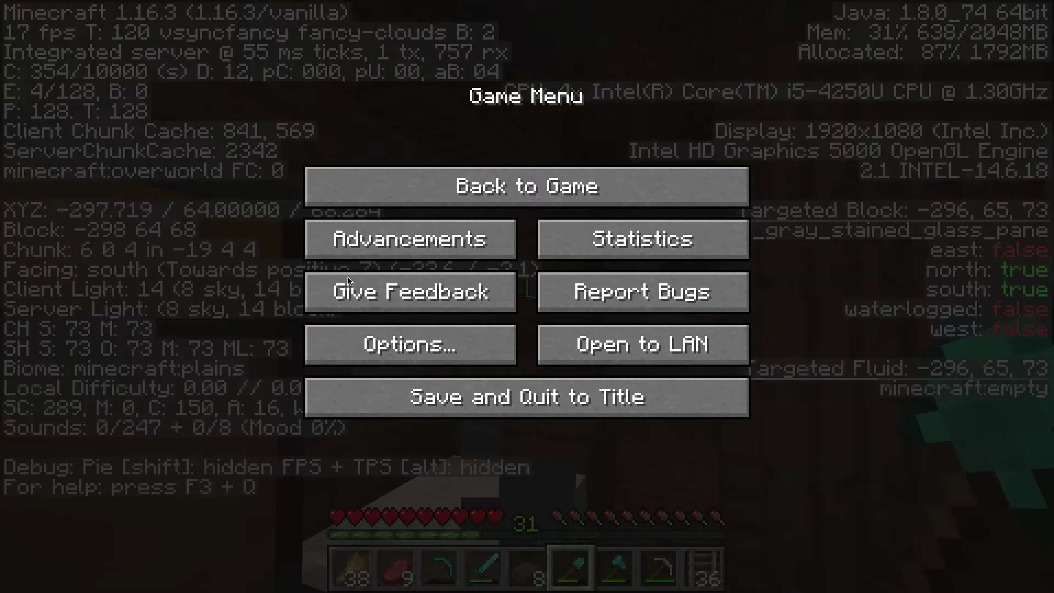
left_click(540, 391)
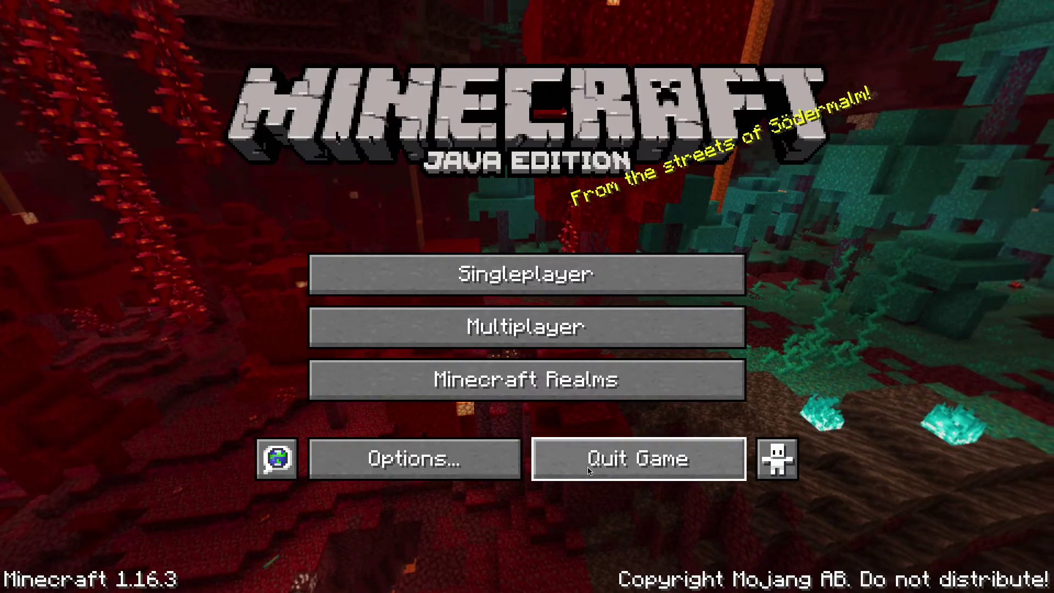
Quit Minecraft and return to the Chunkbase Slime Finder in Chrome, selecting its seed field.
left_click(584, 461)
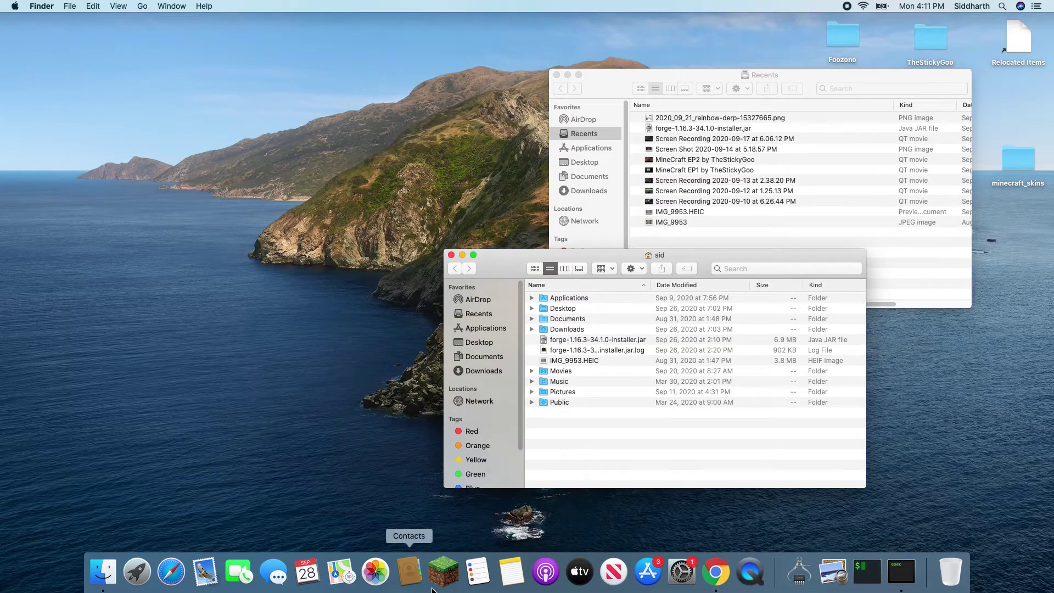
left_click(740, 579)
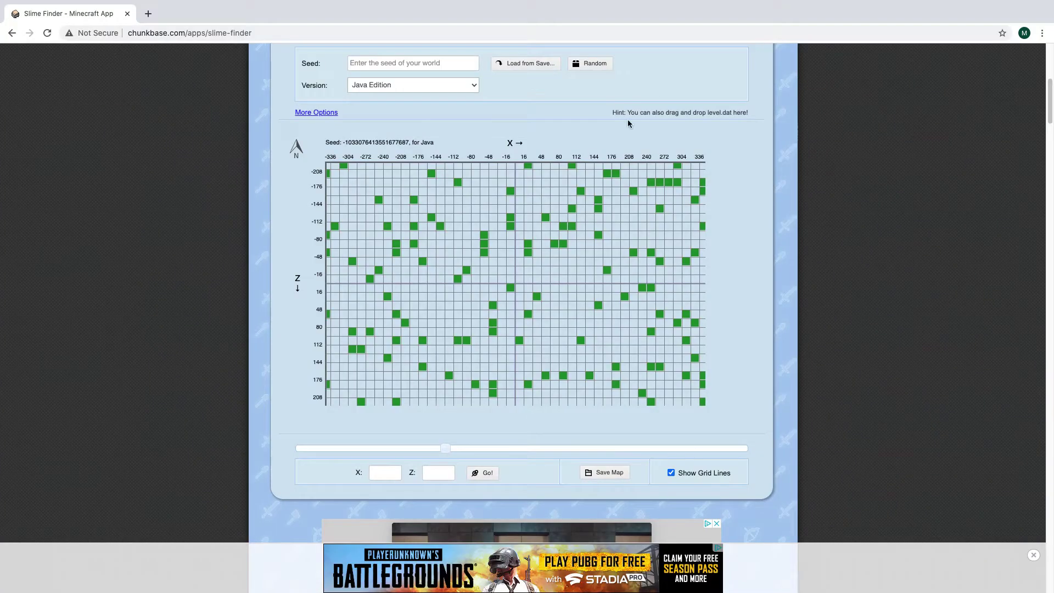
left_click(427, 63)
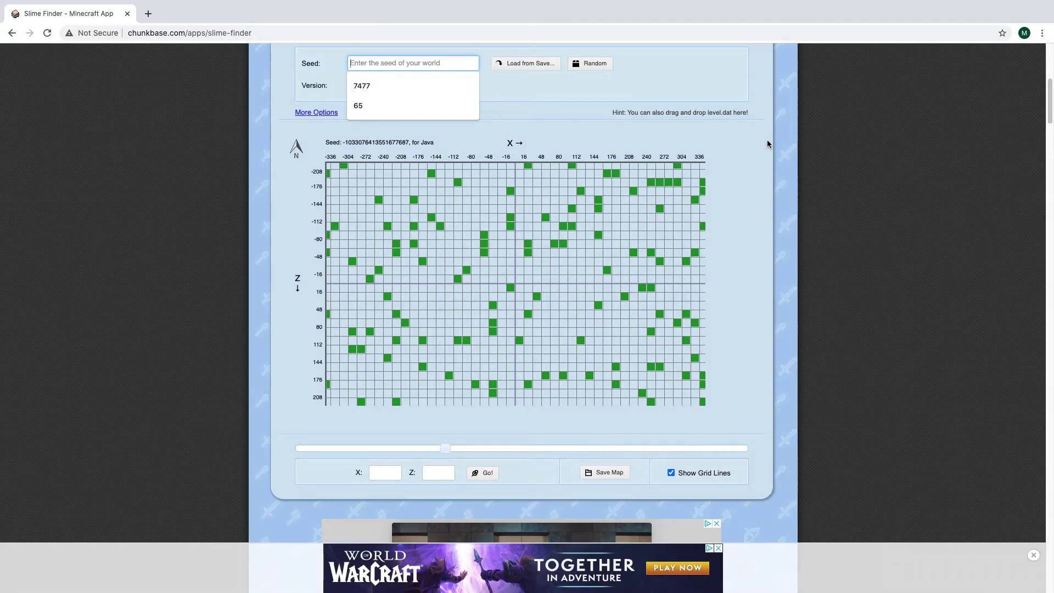
left_click(426, 85)
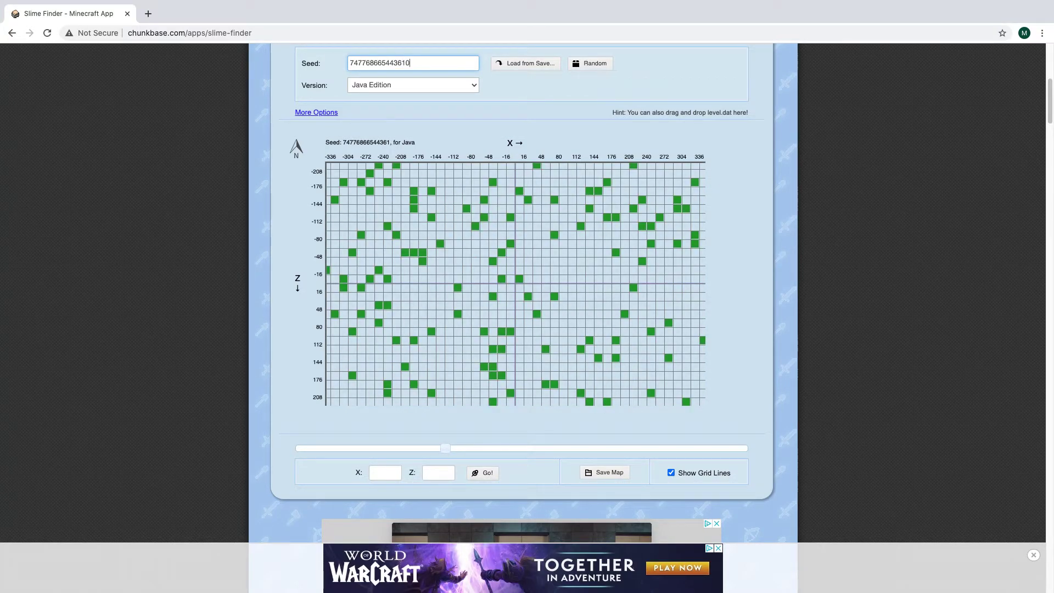
type("769")
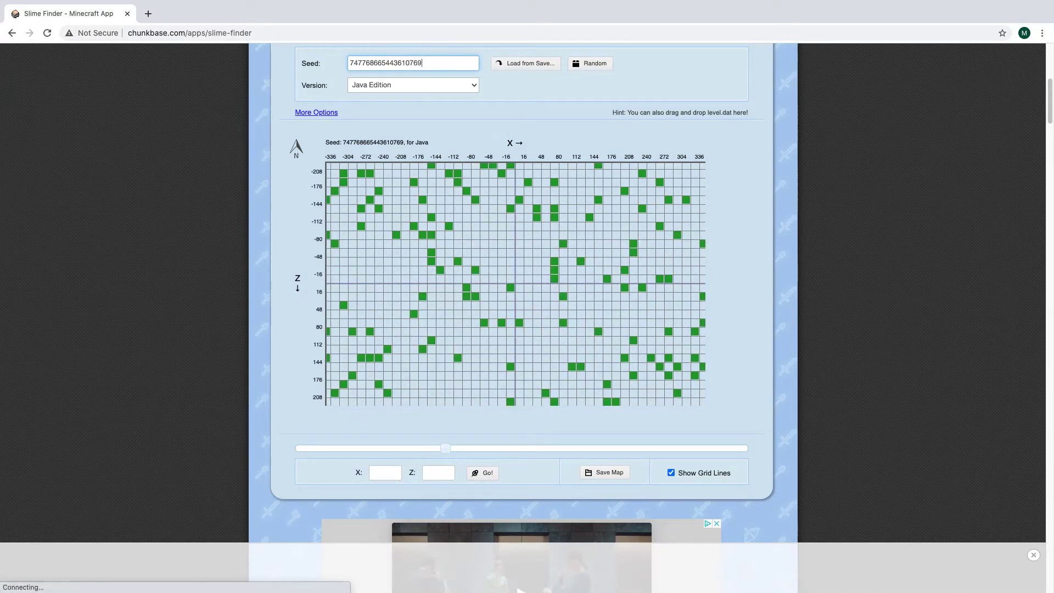
type("7")
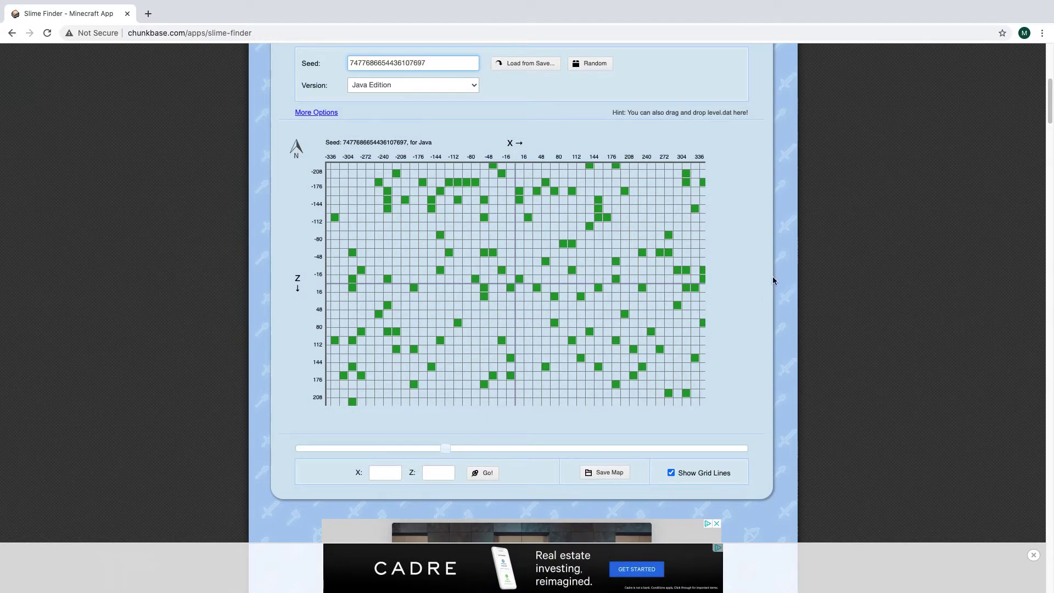
scroll(737, 256, "down", 3)
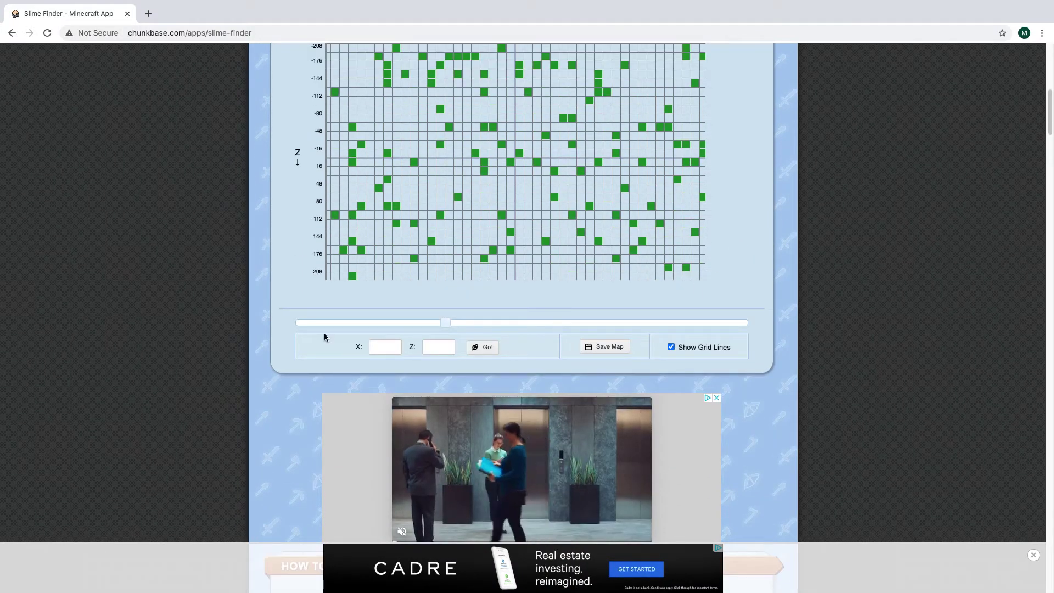
Dismiss the video ads and bottom banner ad around the Slime Finder map, then select the X field.
left_click(716, 397)
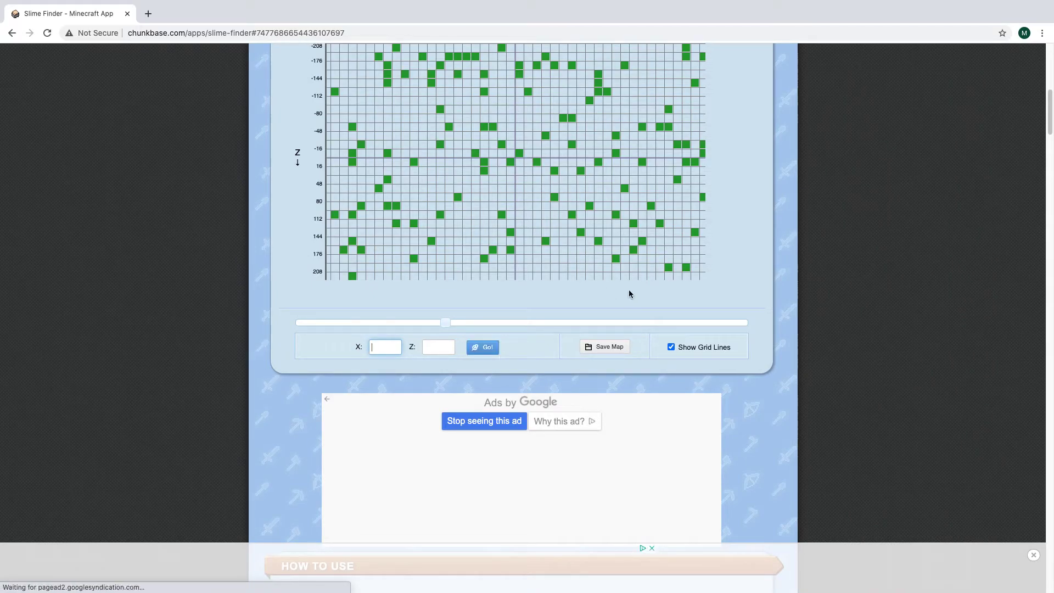
scroll(762, 228, "down", 3)
scroll(764, 231, "up", 4)
scroll(763, 229, "up", 2)
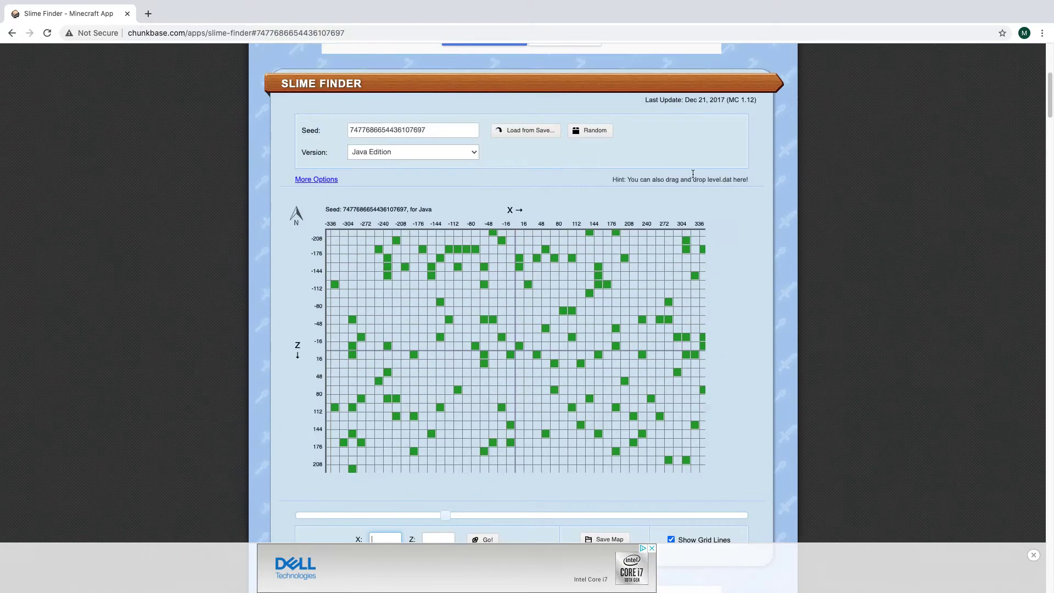
scroll(776, 248, "down", 3)
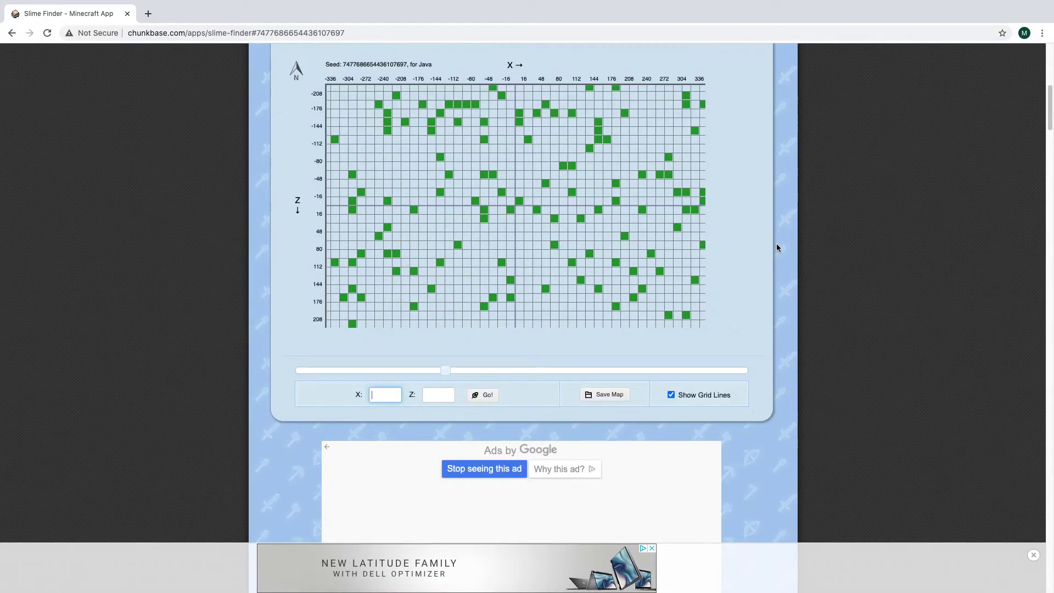
scroll(776, 248, "up", 1)
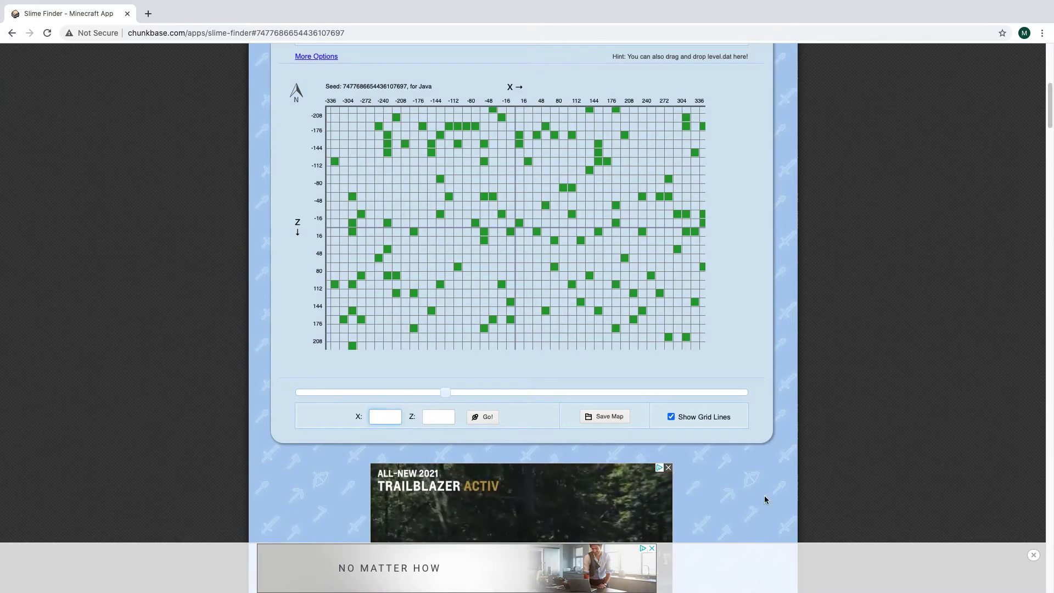
left_click(668, 467)
left_click(1033, 555)
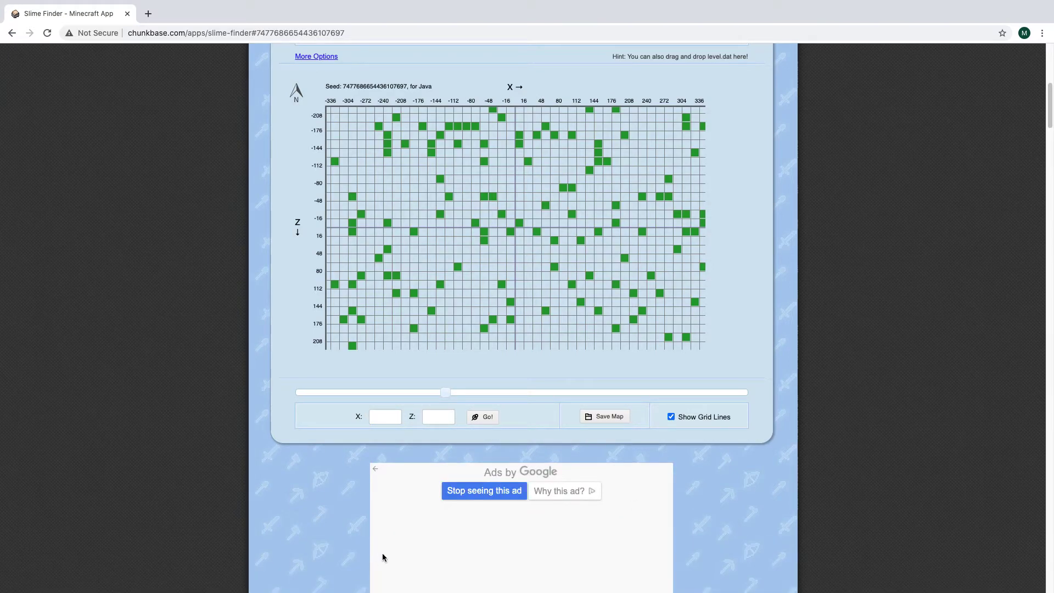
left_click(382, 417)
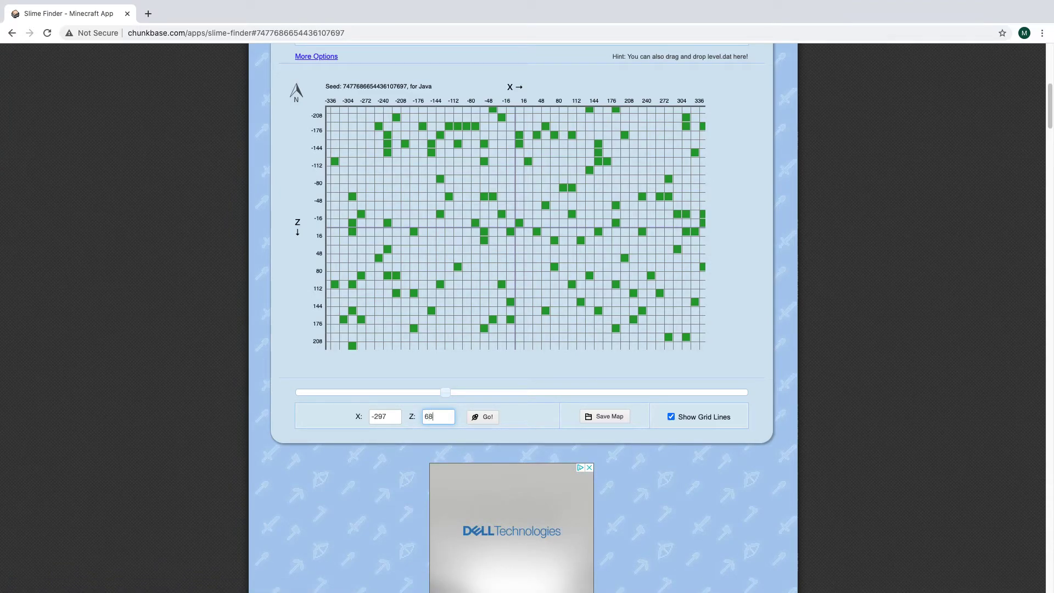
Recentre the Slime Finder map on X -297, Z 68 with Go!
left_click(481, 418)
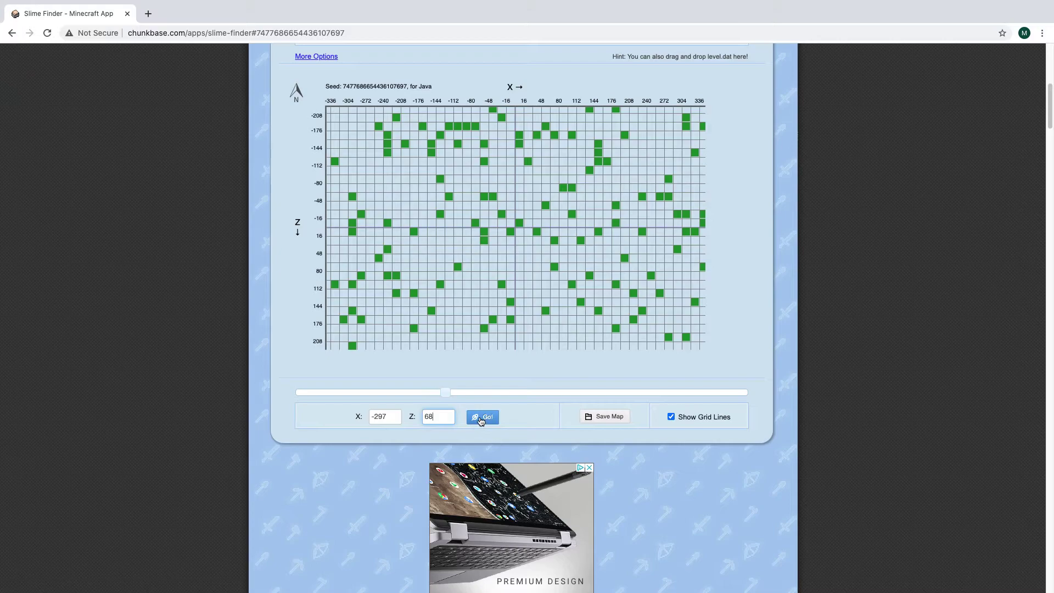
left_click(481, 418)
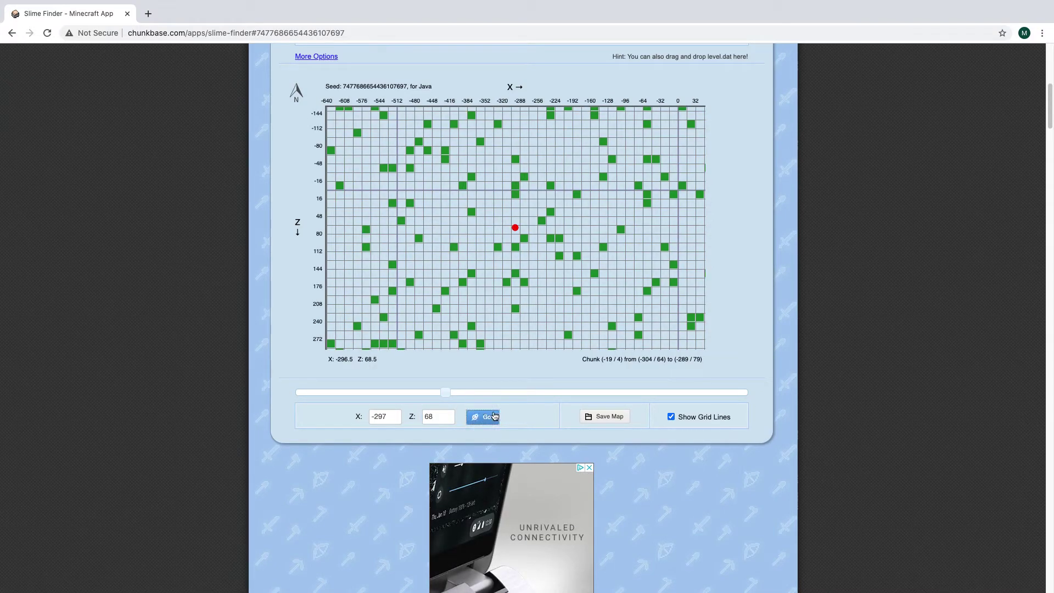
Zoom into the slime map and pan so the red marker is centred.
scroll(727, 258, "down", 3)
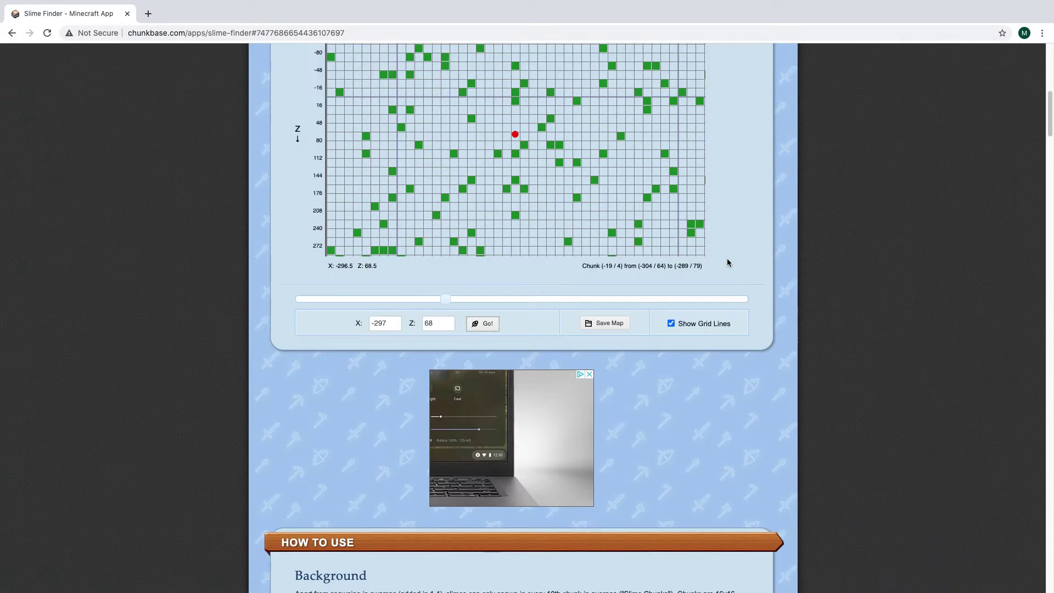
scroll(728, 244, "up", 1)
scroll(489, 169, "up", 5)
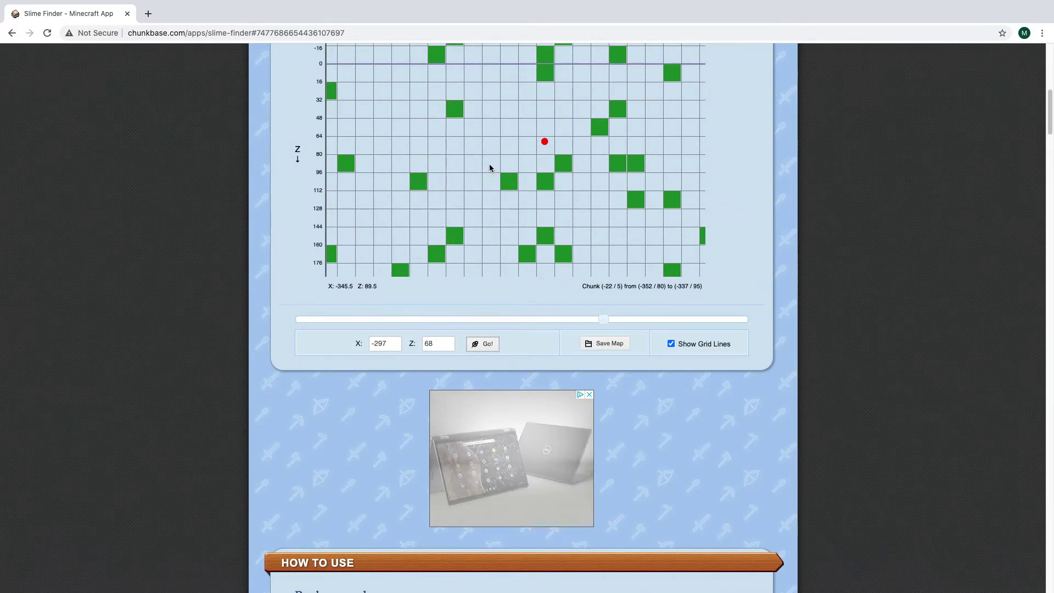
left_click_drag(588, 155, 486, 187)
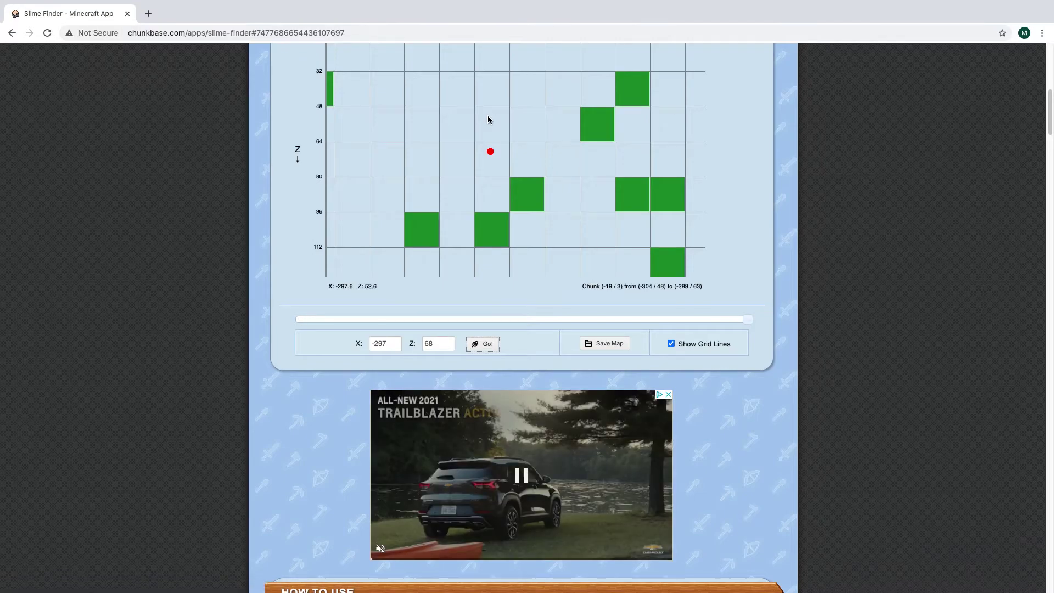
Dismiss the video ad, save the map as an image, and toggle grid lines off and on.
left_click(668, 394)
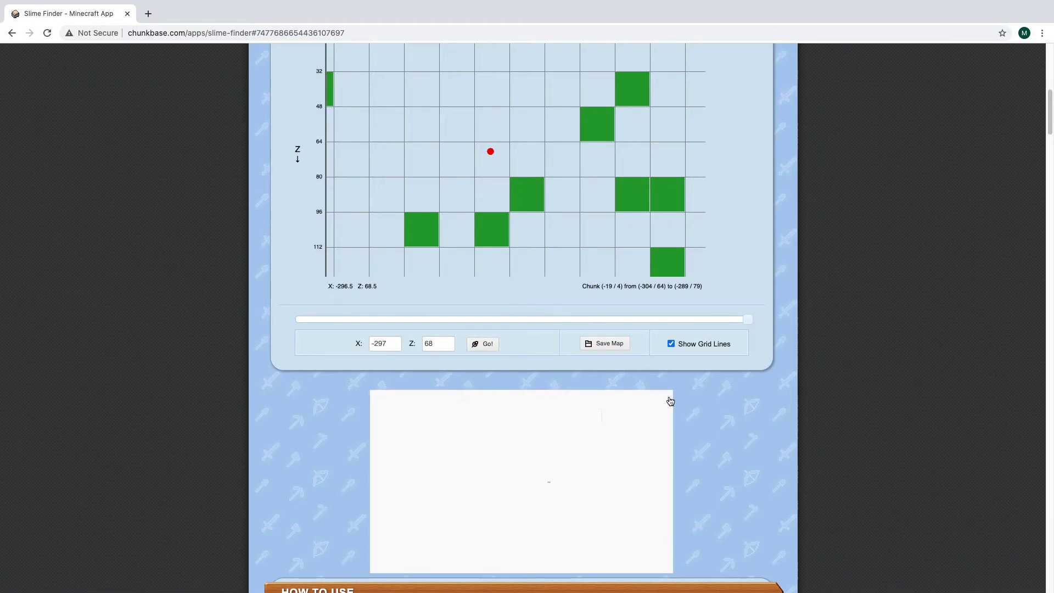
left_click(613, 347)
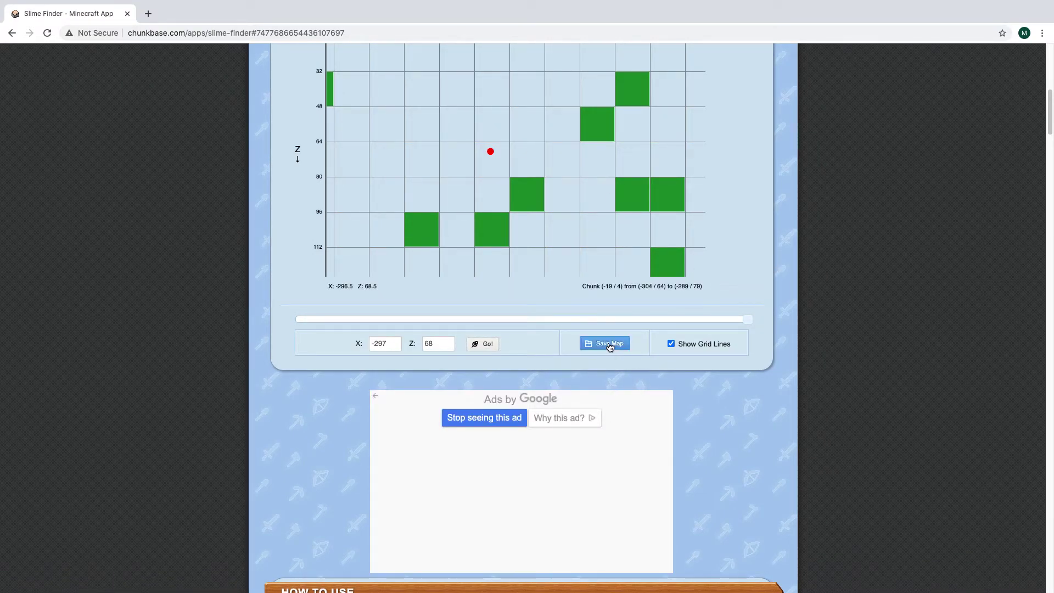
left_click(678, 344)
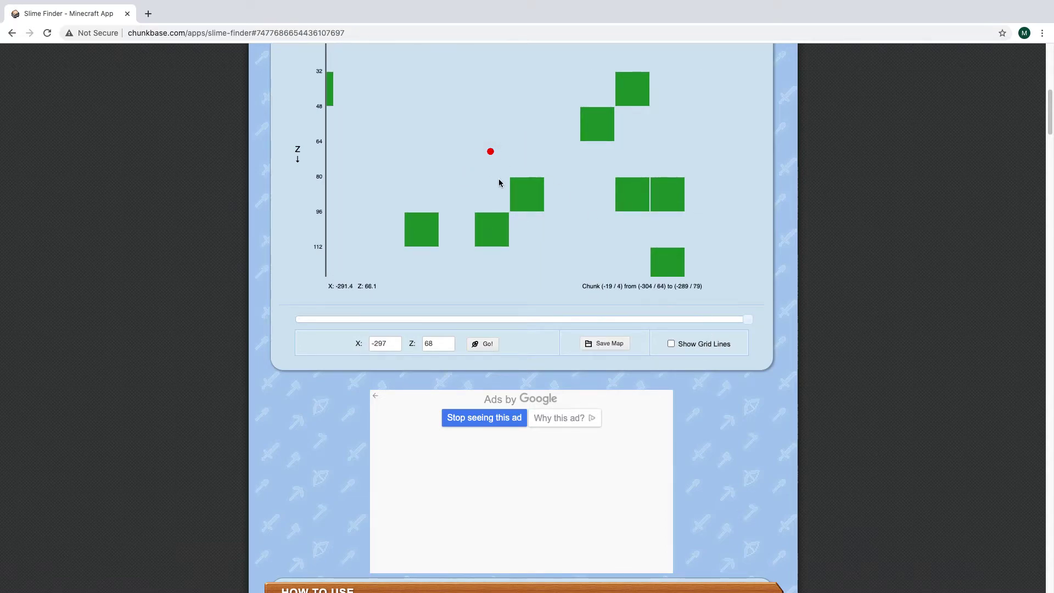
left_click(680, 344)
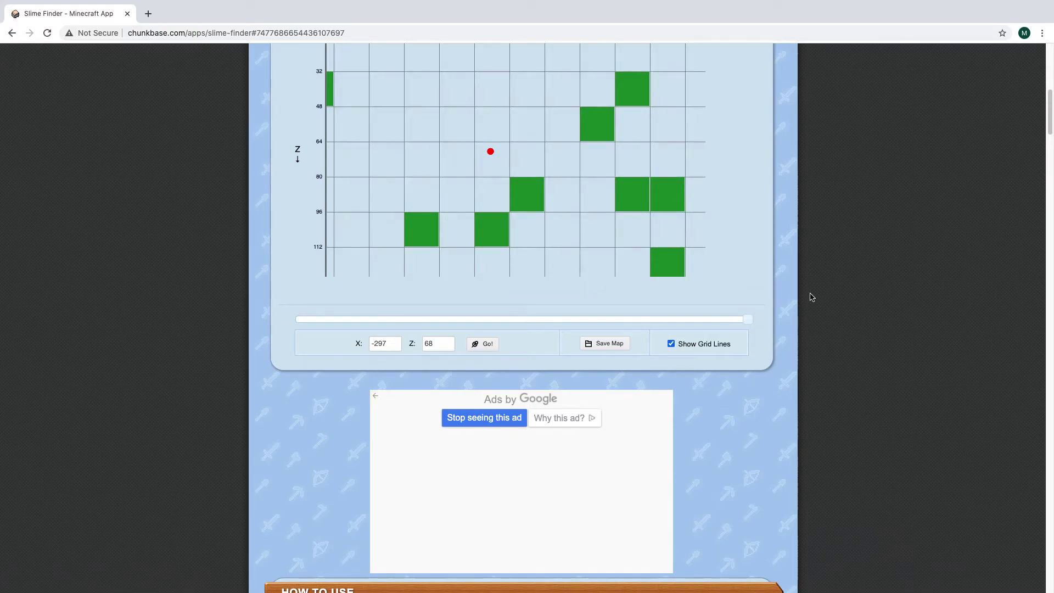
scroll(803, 182, "up", 7)
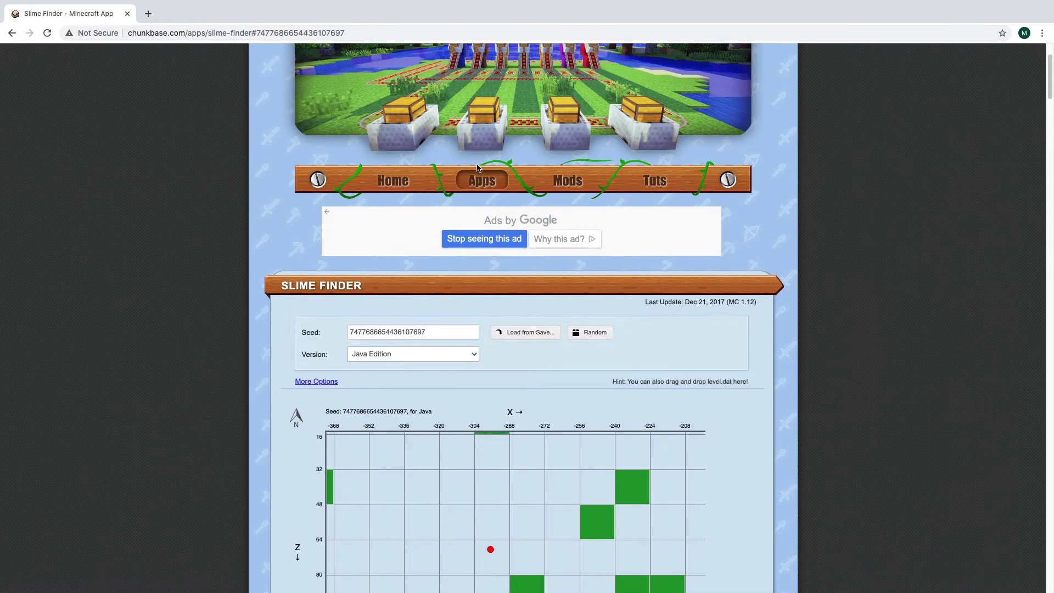
Go from the Slime Finder to the Biome Finder through the Apps overview.
left_click(475, 186)
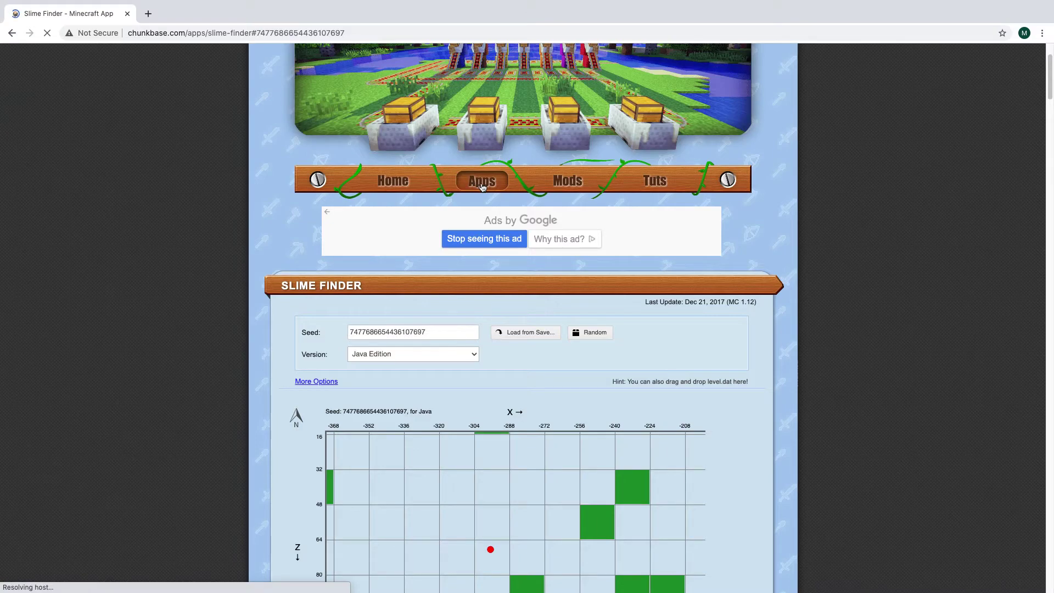
scroll(659, 387, "down", 2)
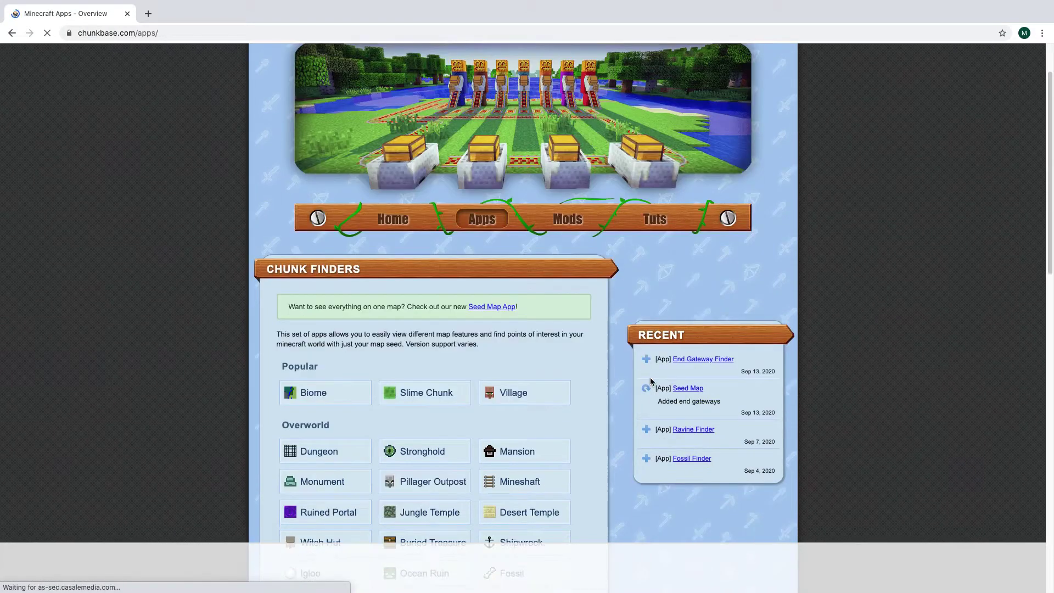
left_click(326, 388)
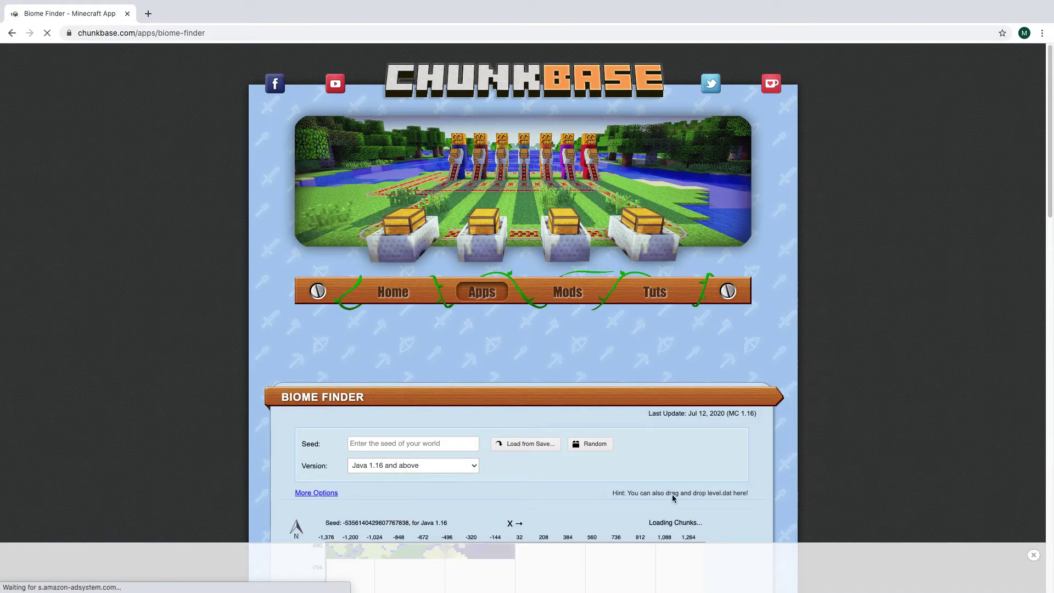
scroll(810, 434, "down", 1)
left_click(405, 400)
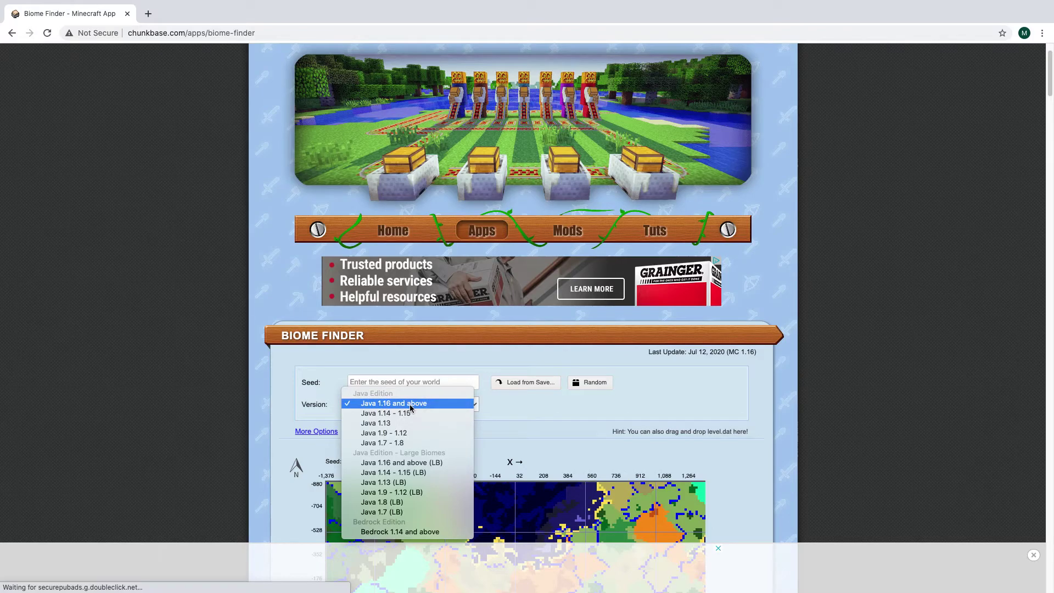
left_click(409, 404)
left_click(456, 379)
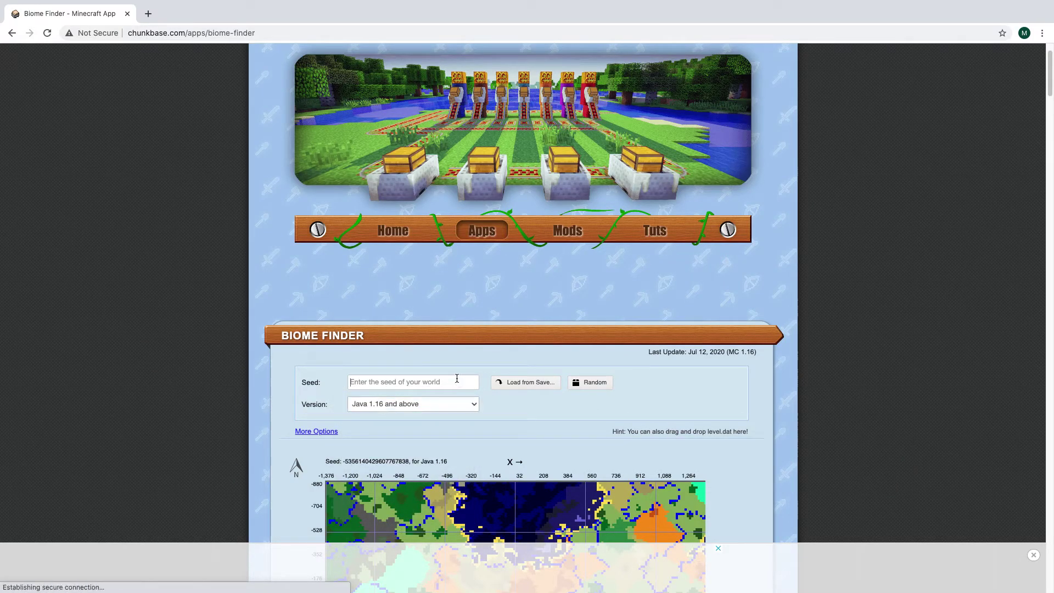
key("Down")
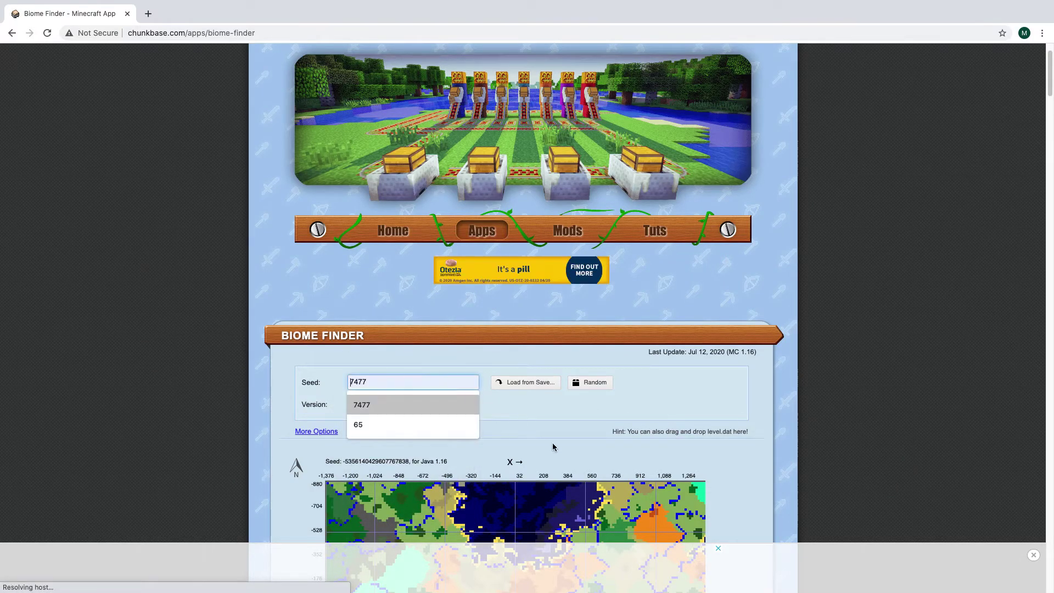
left_click(418, 404)
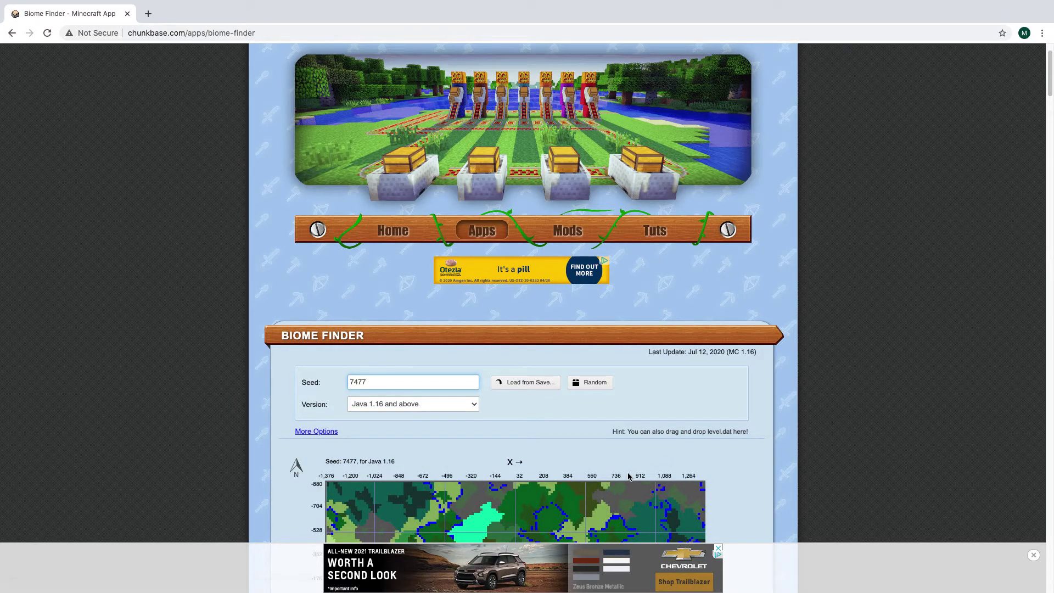
type("686654")
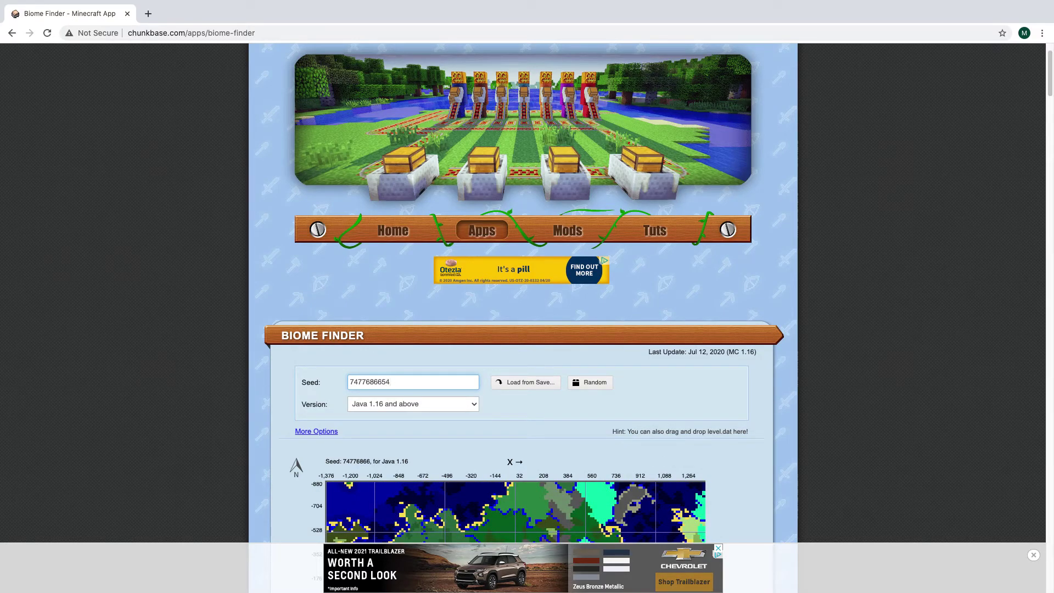
type("43")
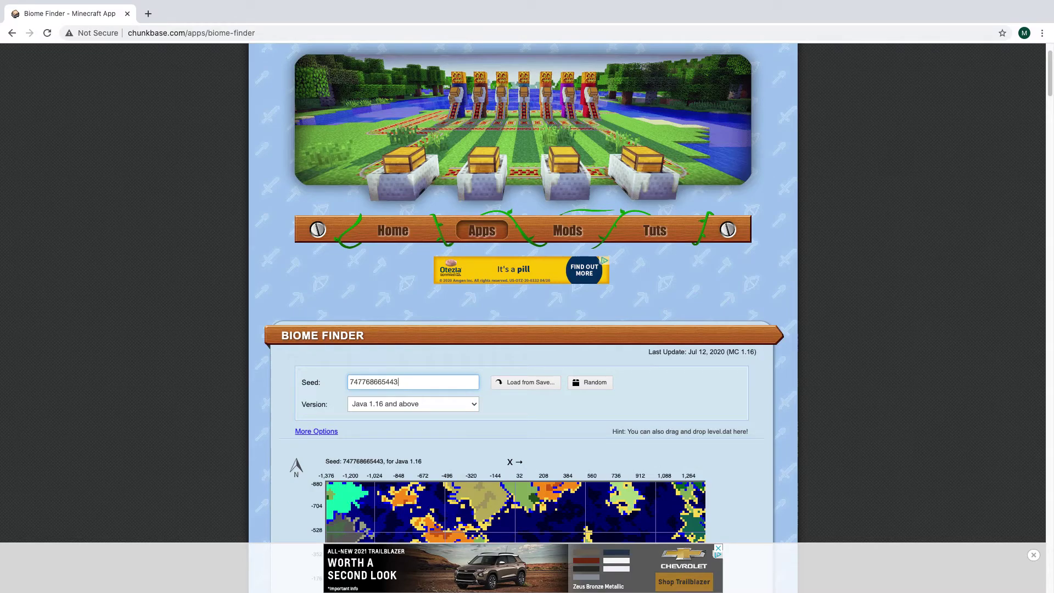
type("61")
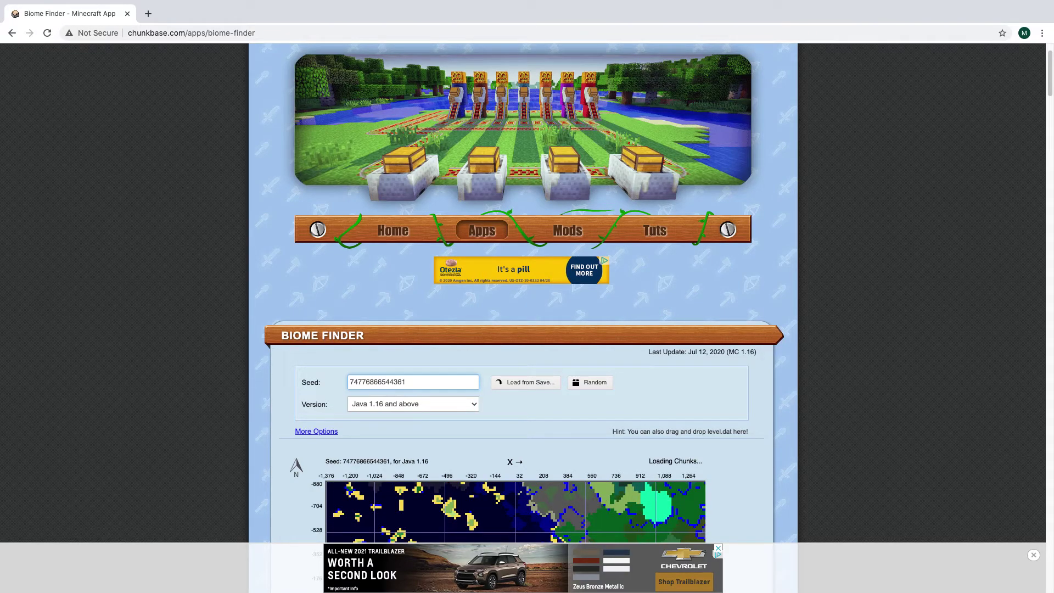
type("0")
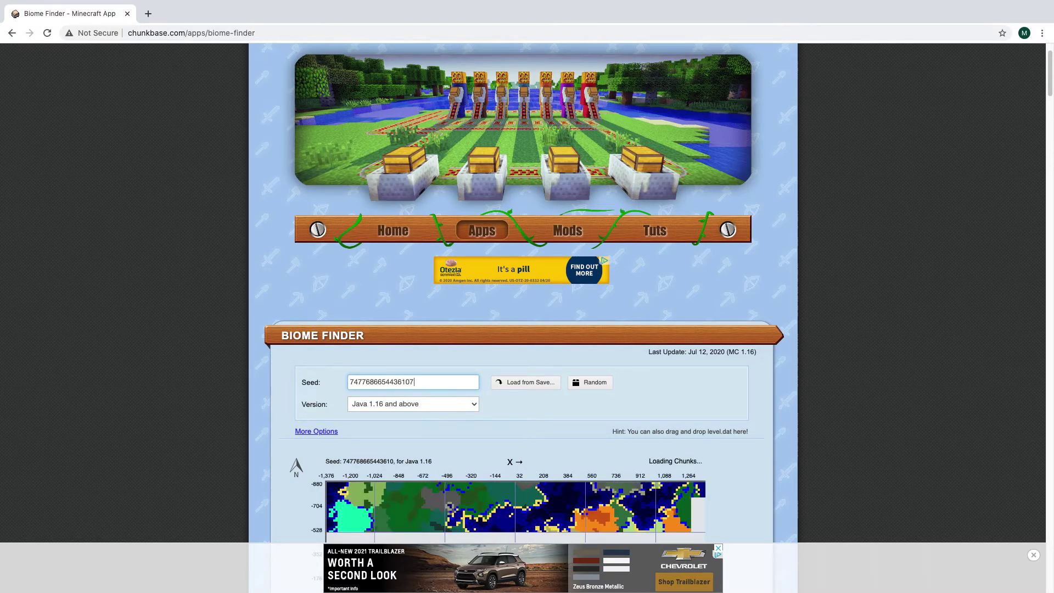
type("7")
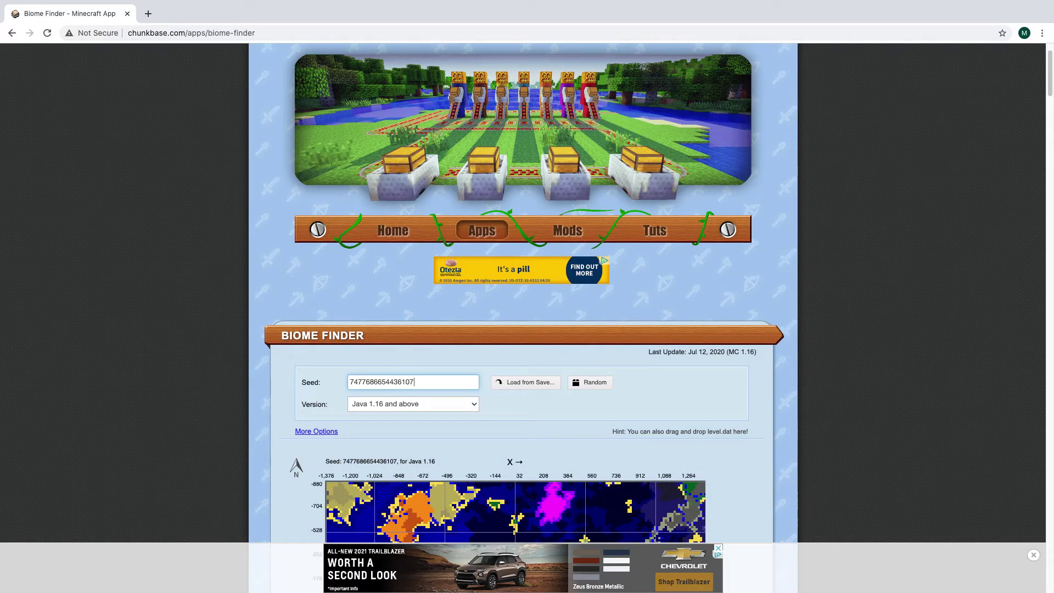
type("697")
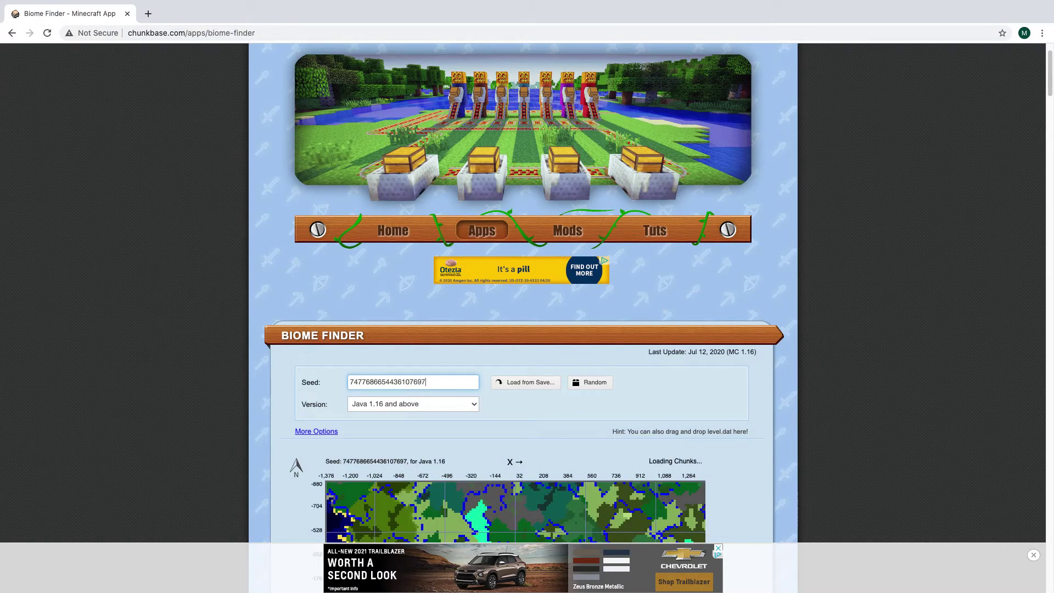
Scroll down to the map controls and select the X coordinate field.
scroll(745, 469, "down", 5)
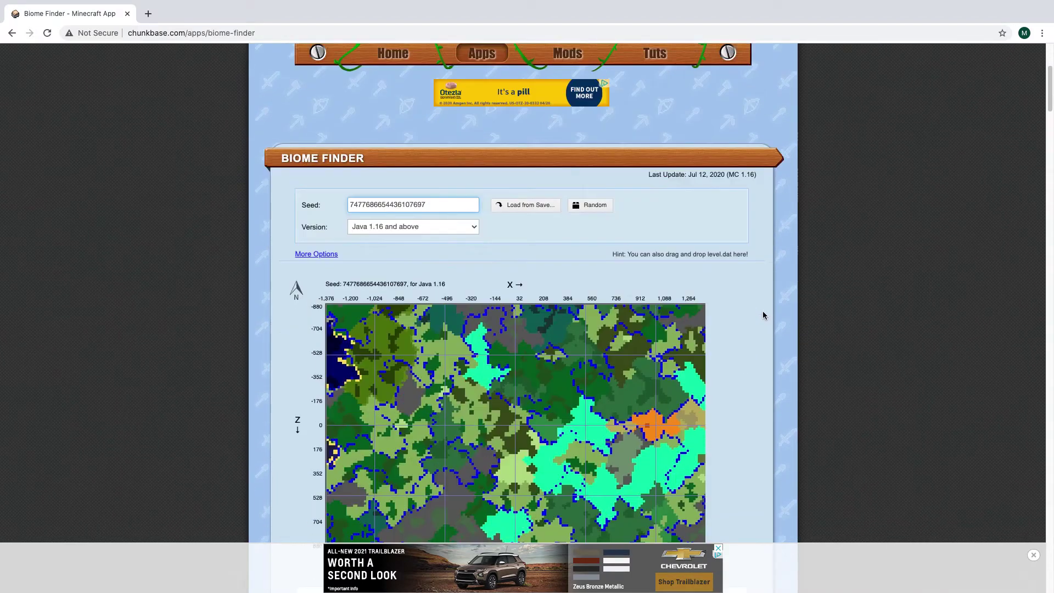
scroll(769, 280, "down", 4)
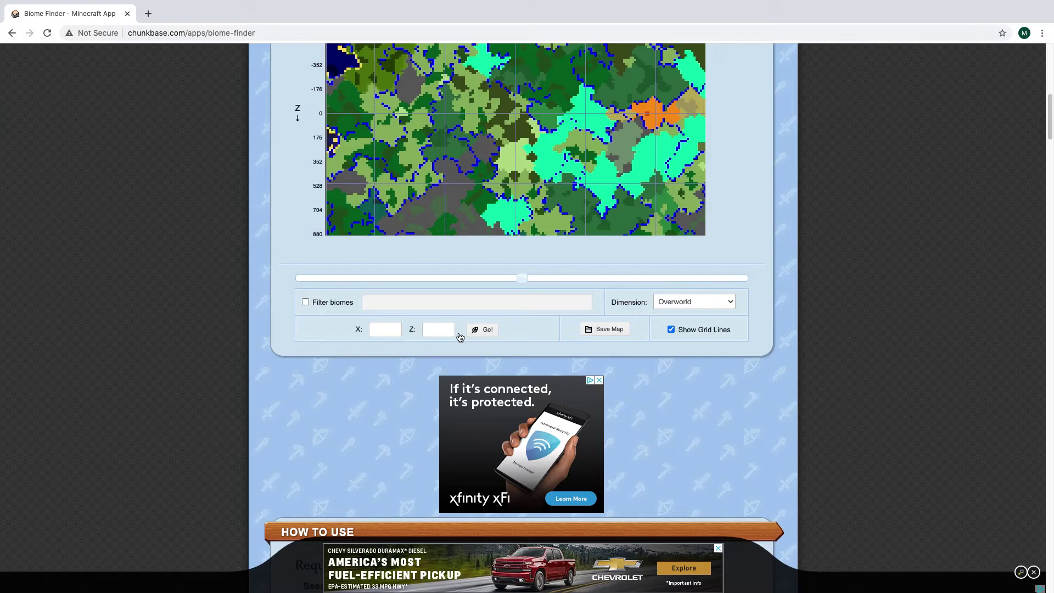
left_click(379, 329)
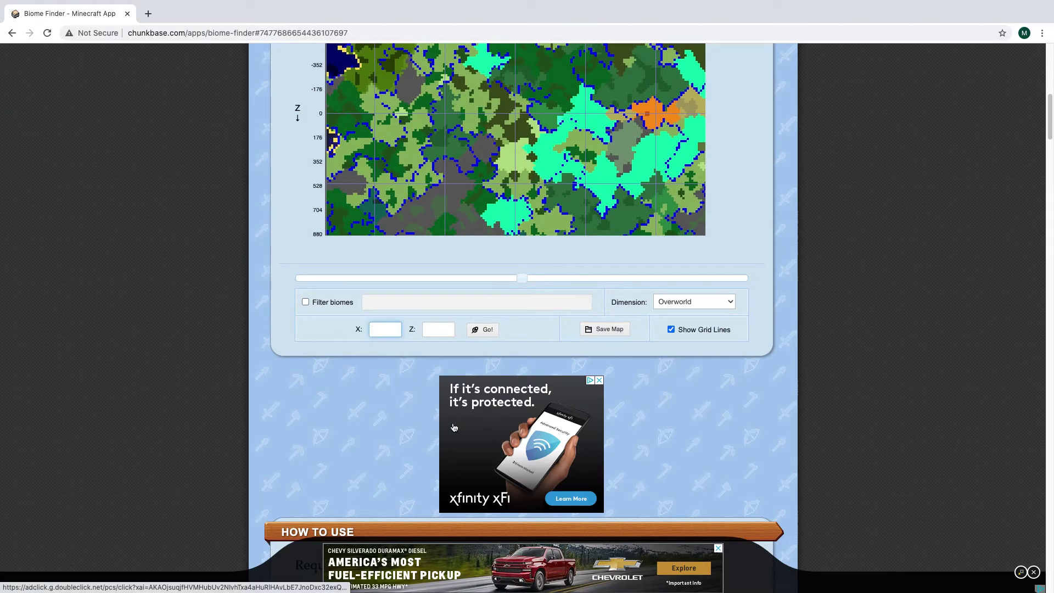
Enter X -297 and Z 68 in the Biome Finder coordinate fields.
type("-297")
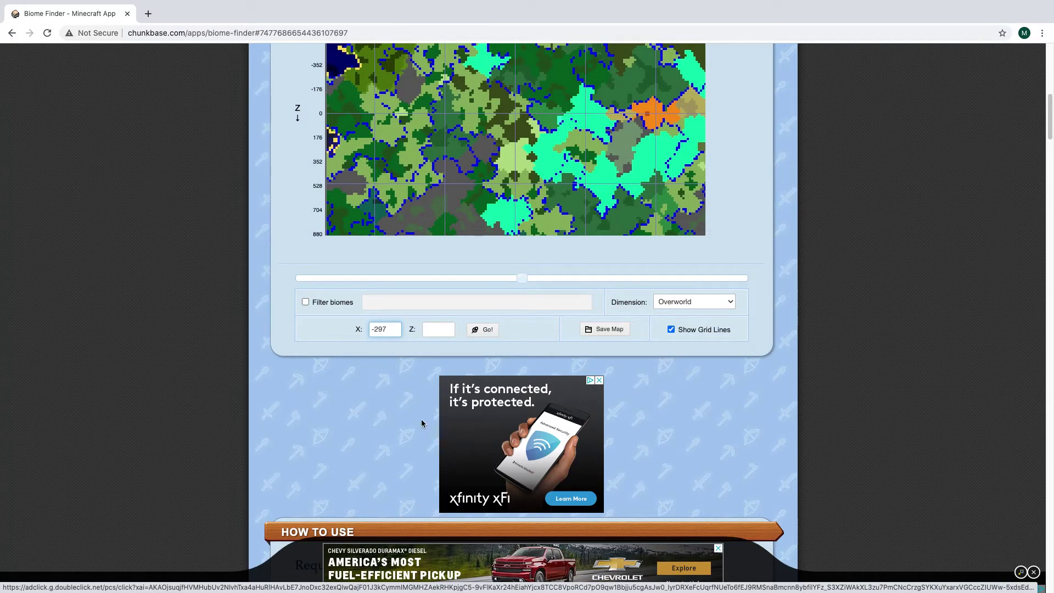
left_click(435, 332)
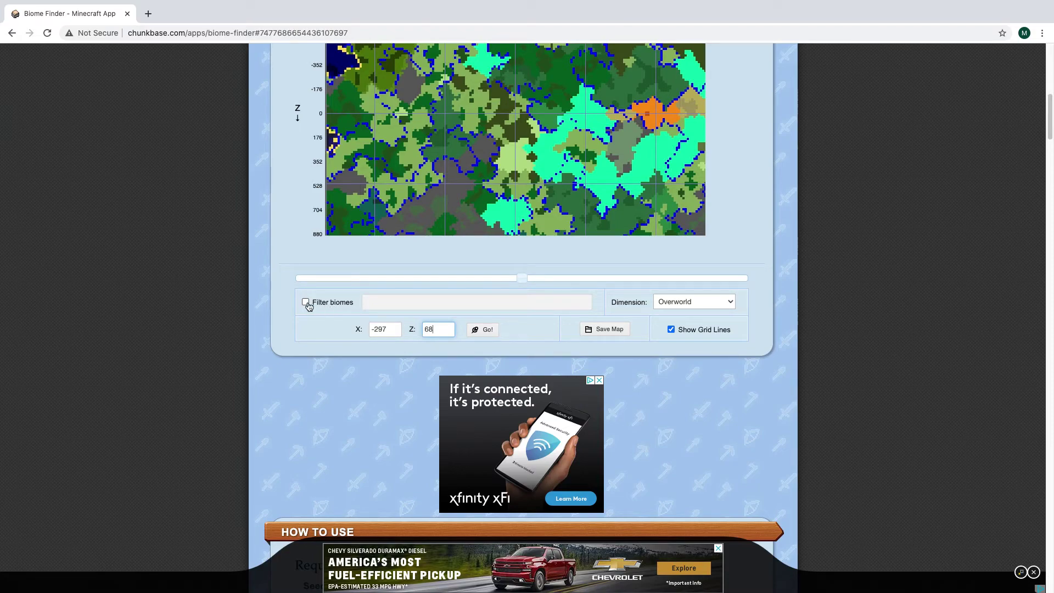
Turn on biome filtering and dismiss the ad overlay at the page bottom.
left_click(307, 304)
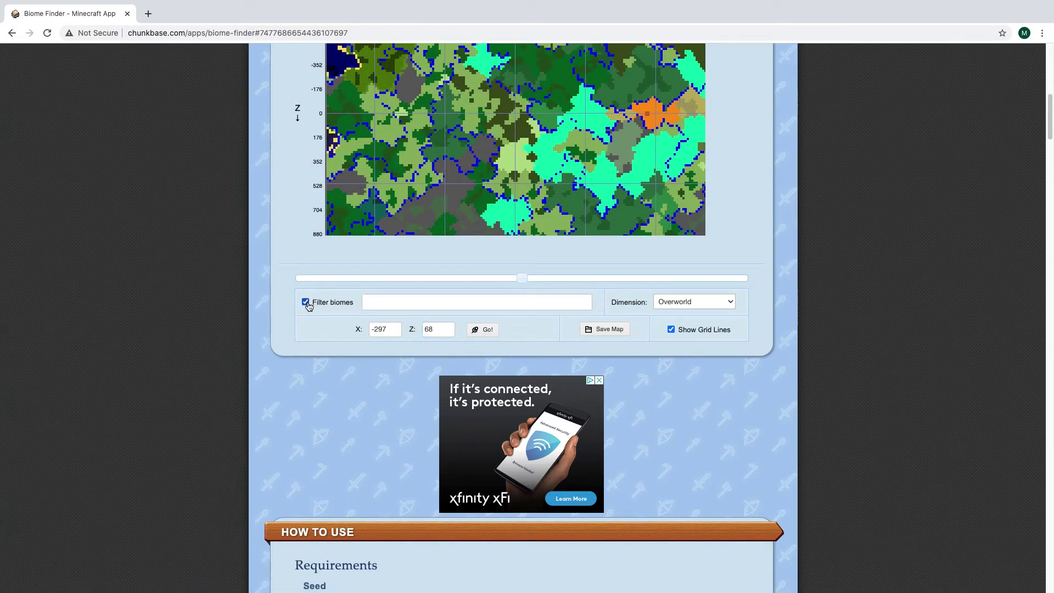
left_click(409, 305)
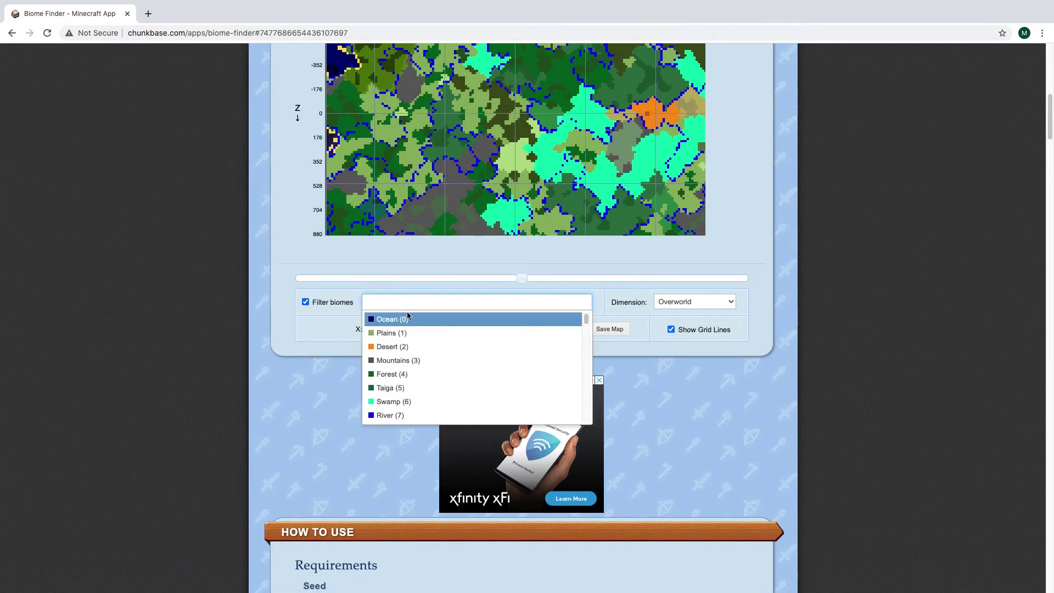
left_click(438, 305)
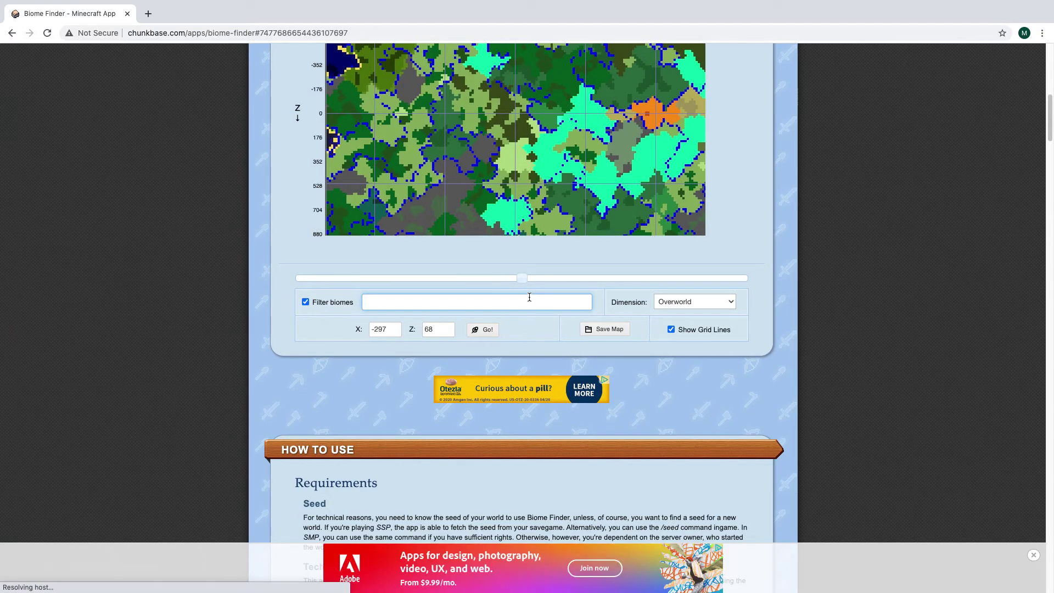
left_click(1033, 555)
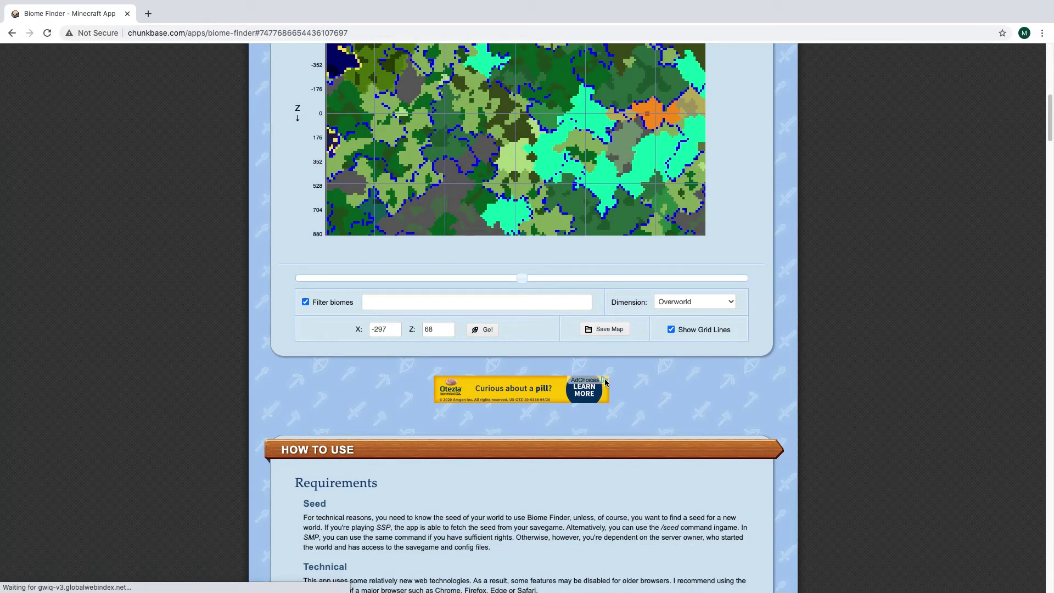
Pick Swamp from the Filter biomes list.
left_click(413, 305)
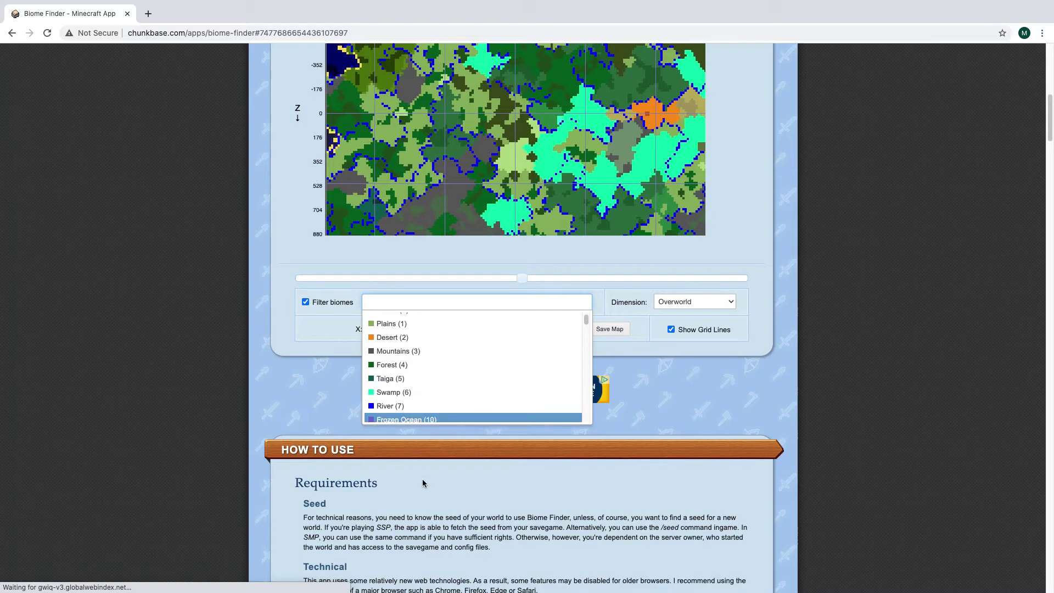
scroll(459, 406, "down", 15)
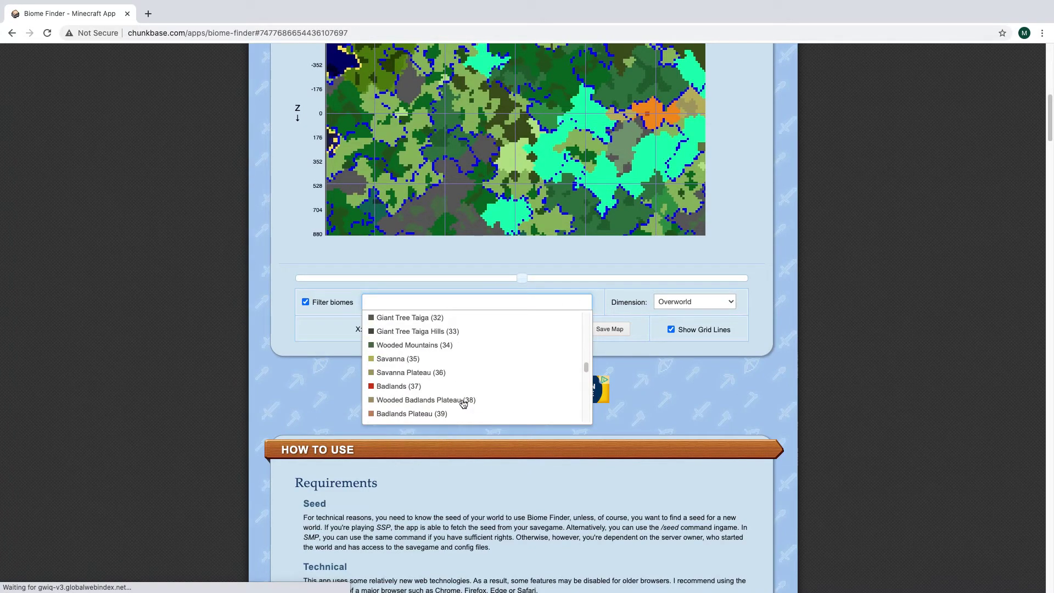
scroll(462, 404, "down", 2)
scroll(463, 405, "up", 5)
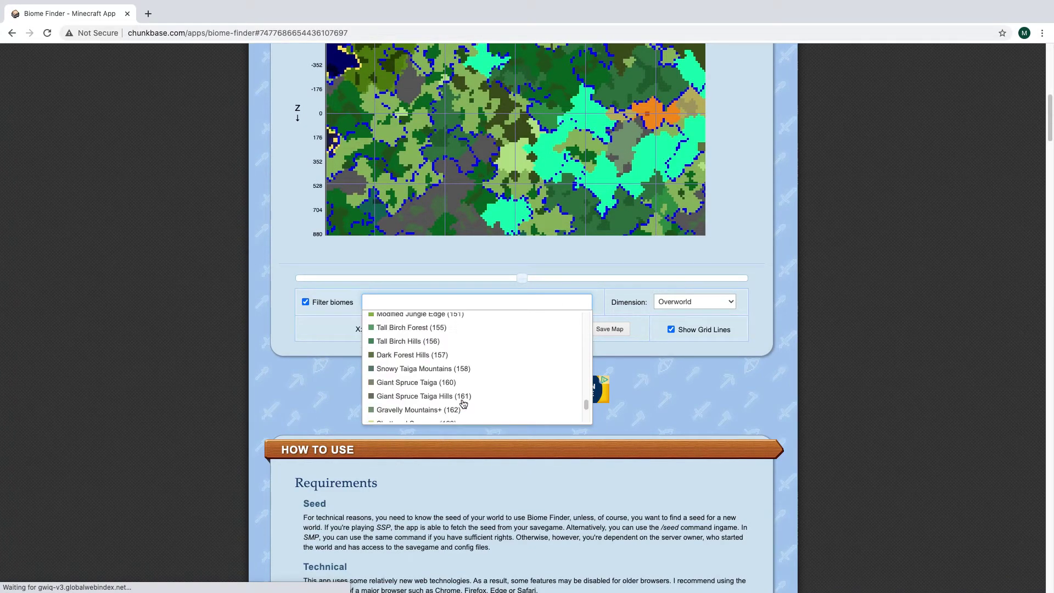
scroll(463, 404, "down", 4)
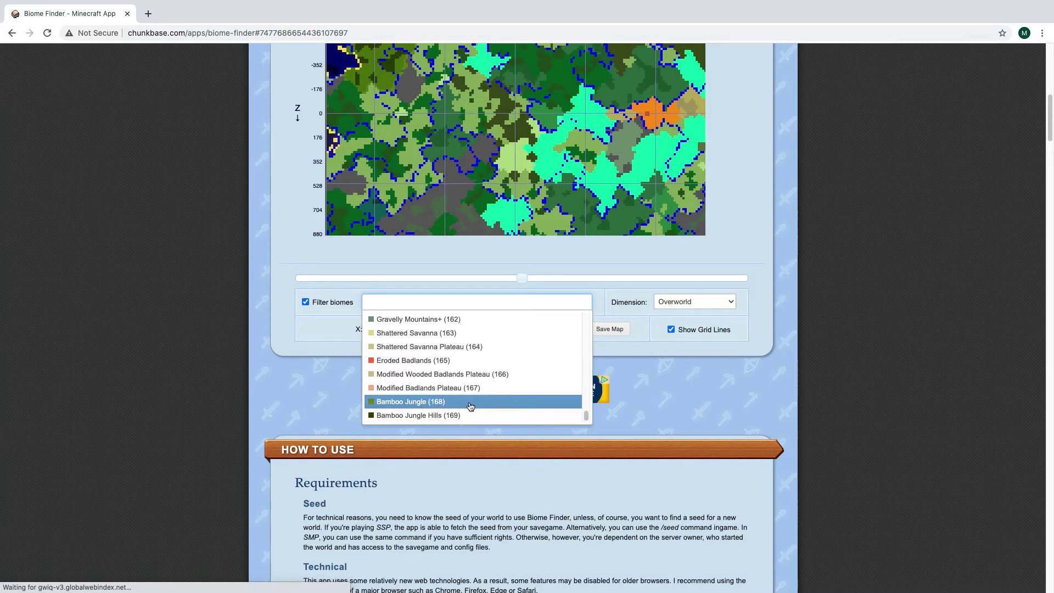
scroll(469, 345, "up", 10)
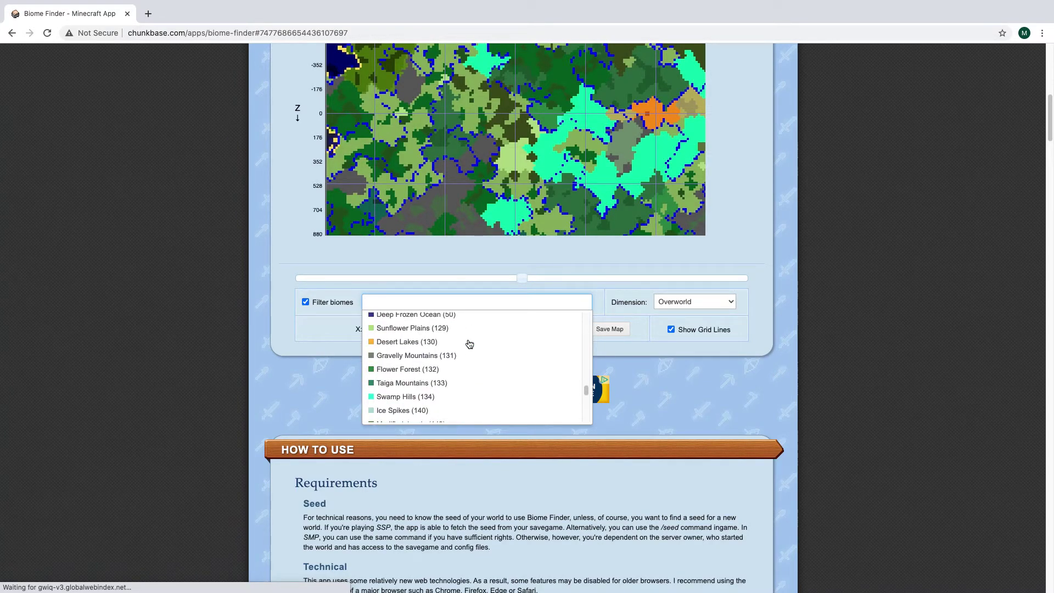
scroll(469, 344, "up", 10)
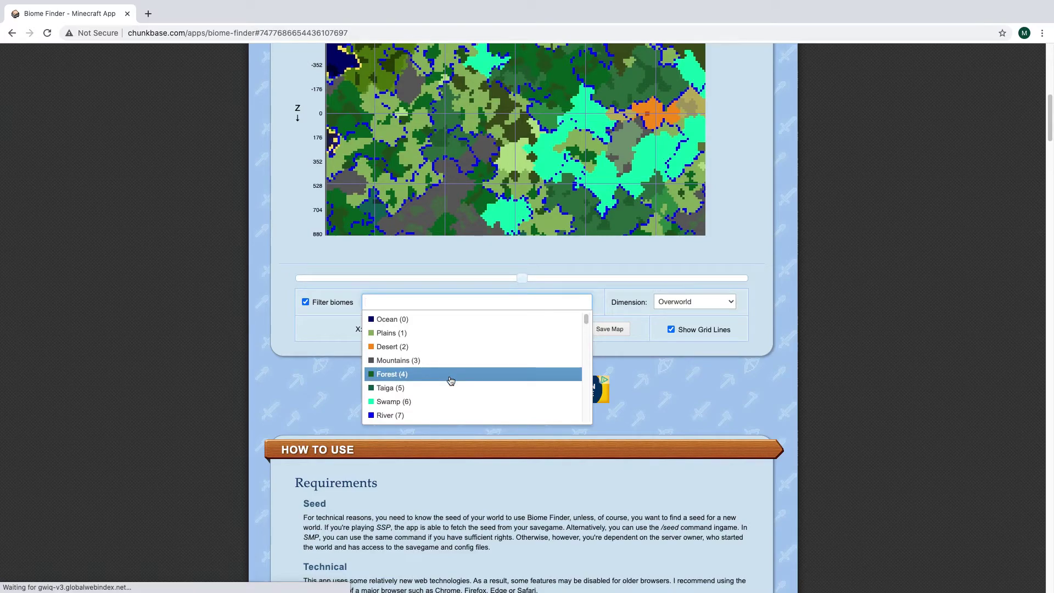
left_click(453, 402)
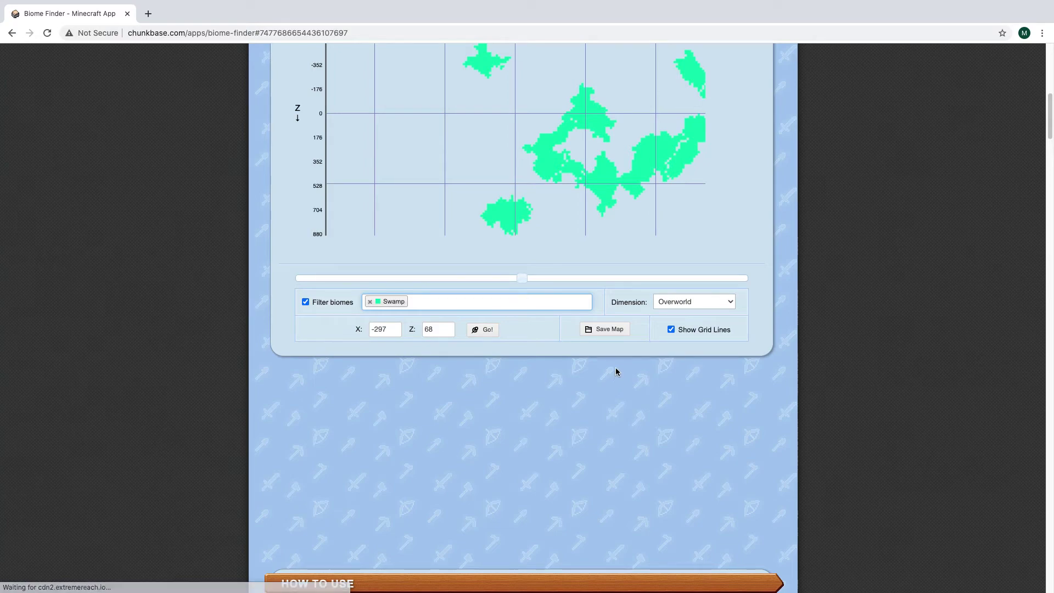
Open the Dimension dropdown listing Overworld, The Nether and The End.
left_click(674, 301)
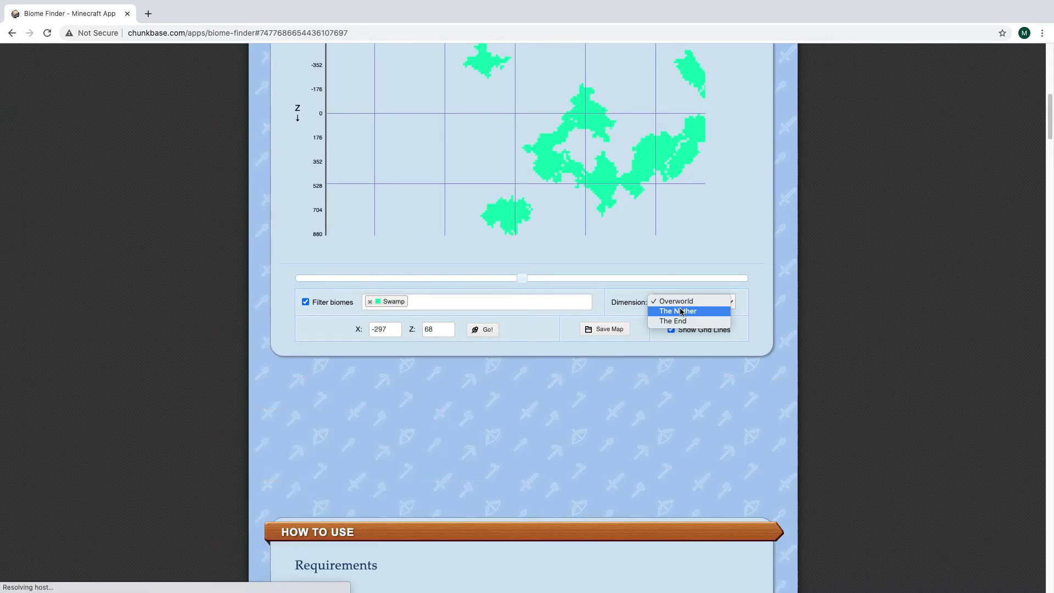
Preview the map in The Nether, then The End, checking The End's biome list.
left_click(682, 310)
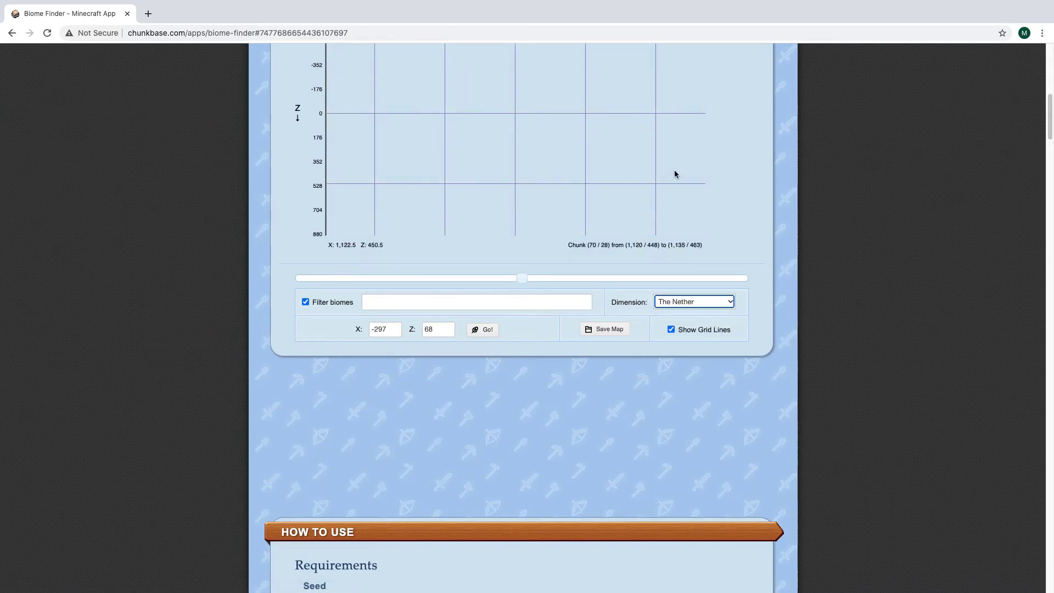
scroll(762, 148, "up", 2)
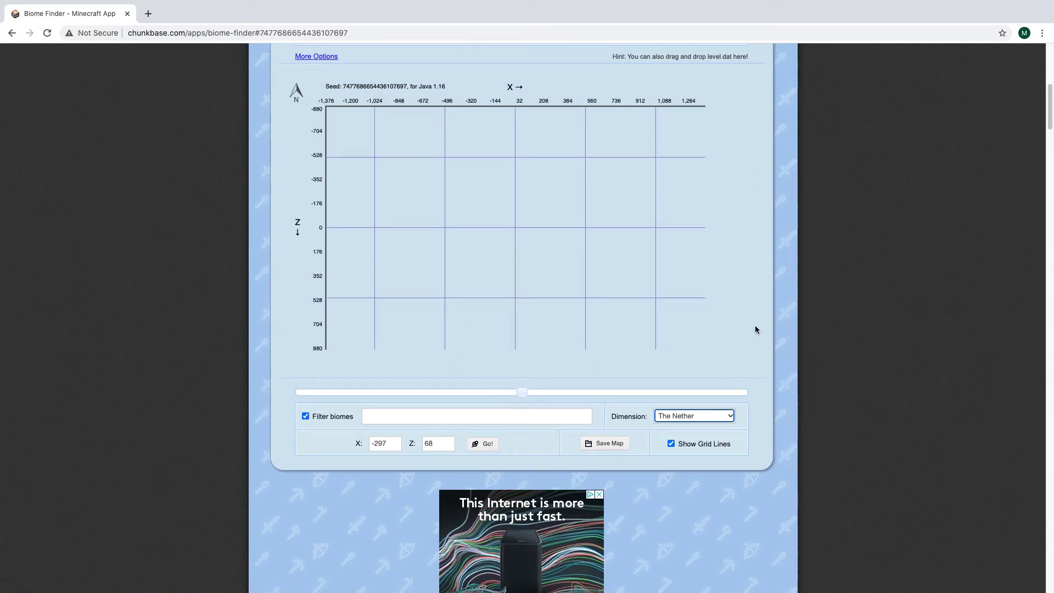
scroll(762, 294, "down", 3)
left_click(698, 344)
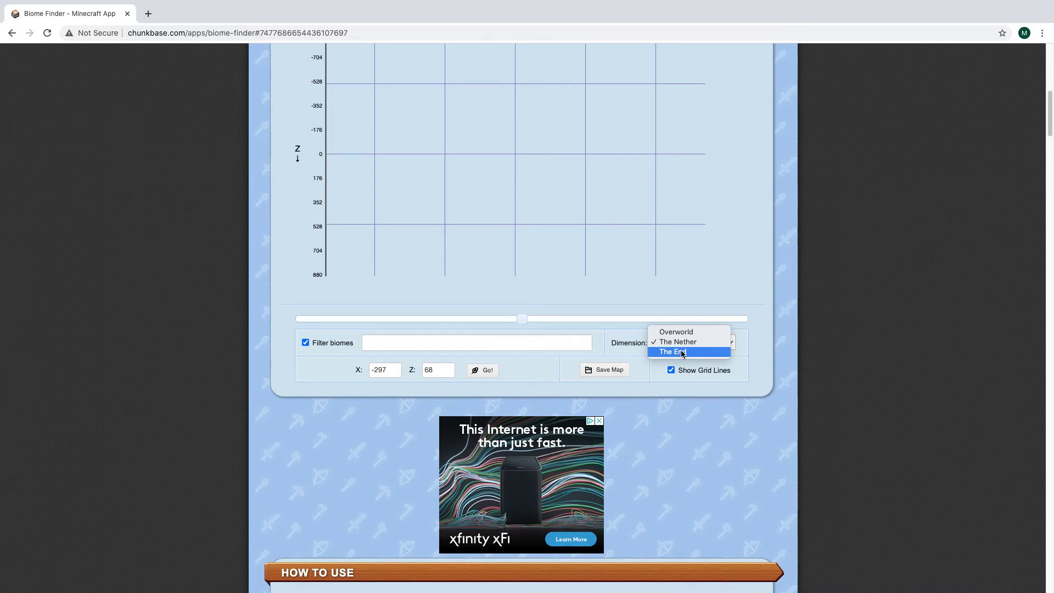
left_click(682, 352)
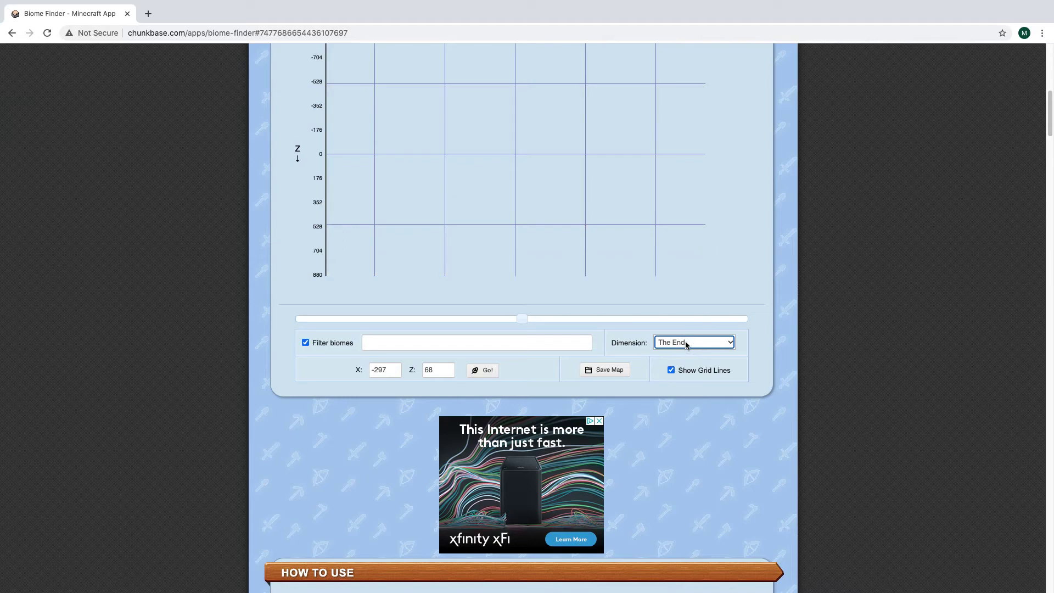
scroll(536, 181, "up", 1)
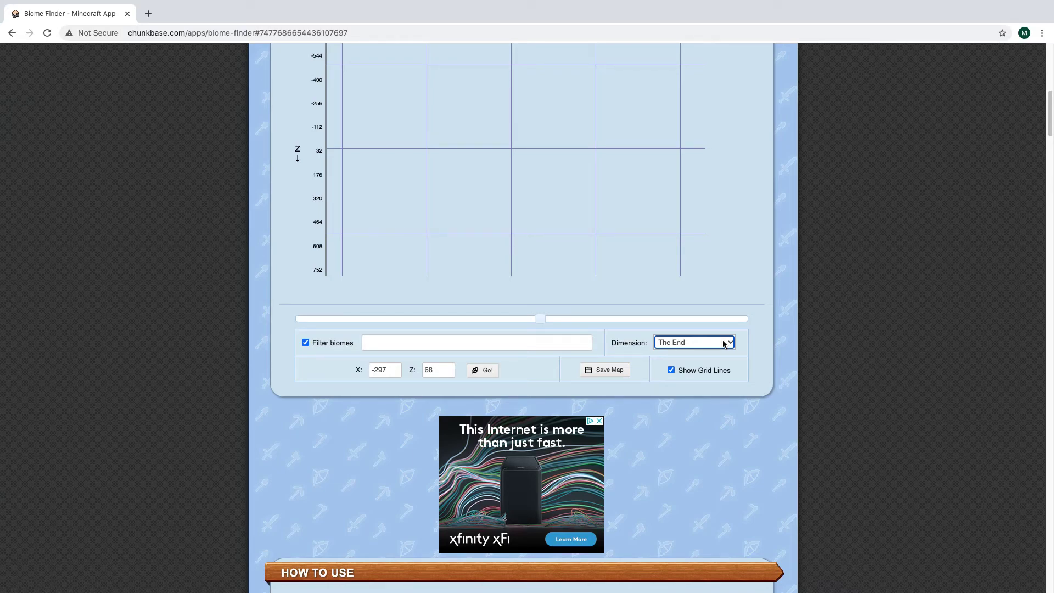
left_click(466, 344)
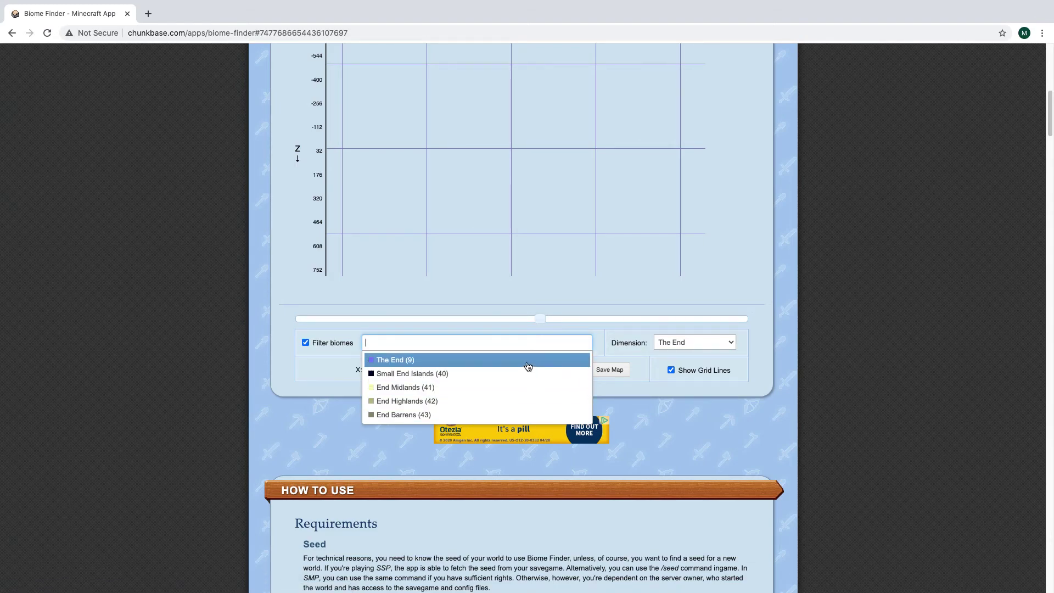
key("Escape")
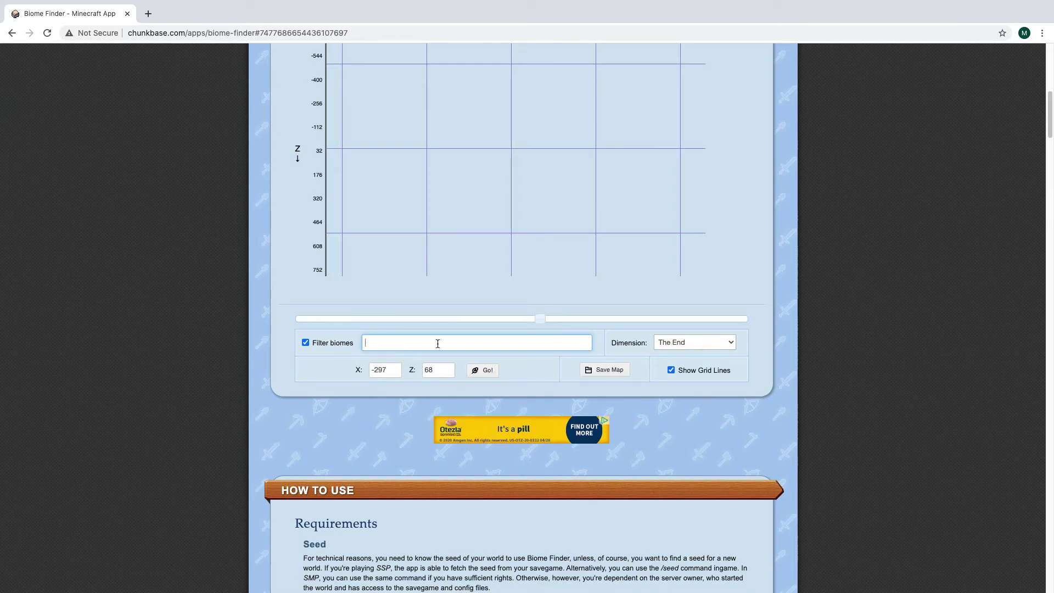
Switch back to Overworld and filter the map to Swamp again.
left_click(676, 322)
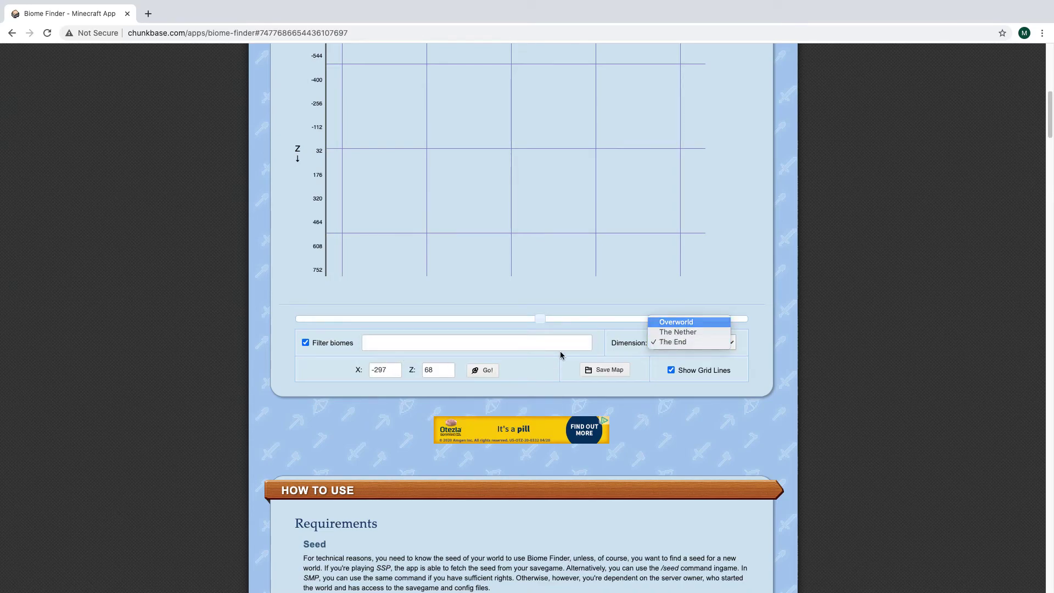
left_click(463, 348)
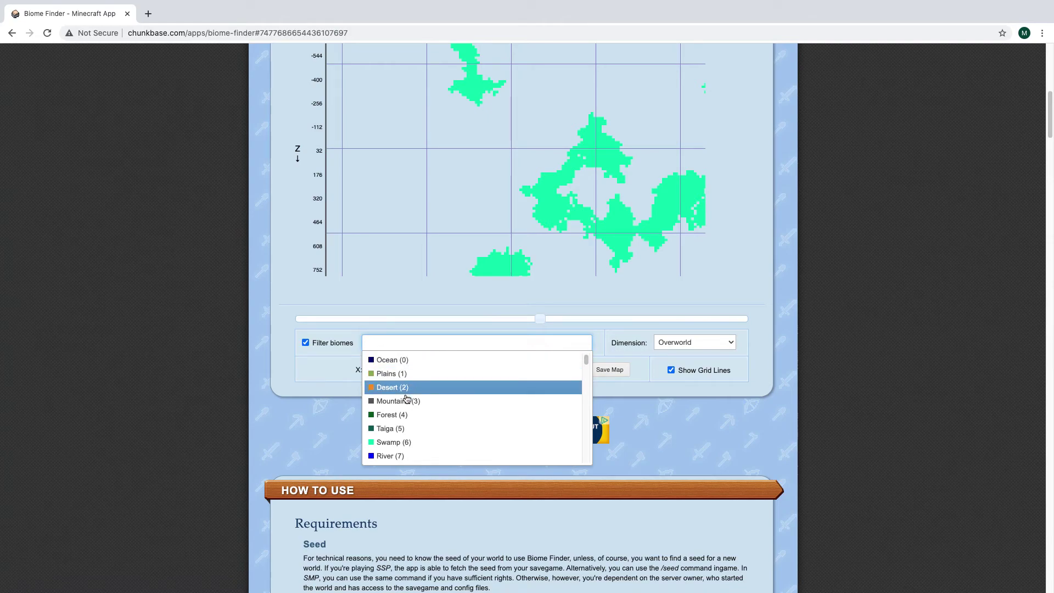
left_click(412, 443)
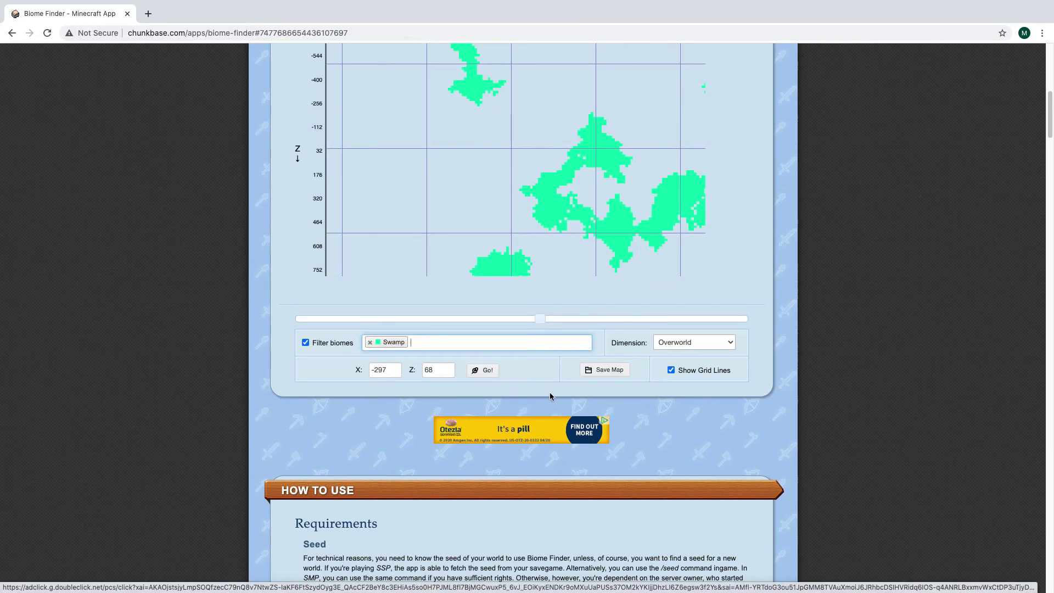
scroll(552, 397, "up", 2)
Centre the swamp map on X -297, Z 68 and close the ad below it.
left_click(483, 448)
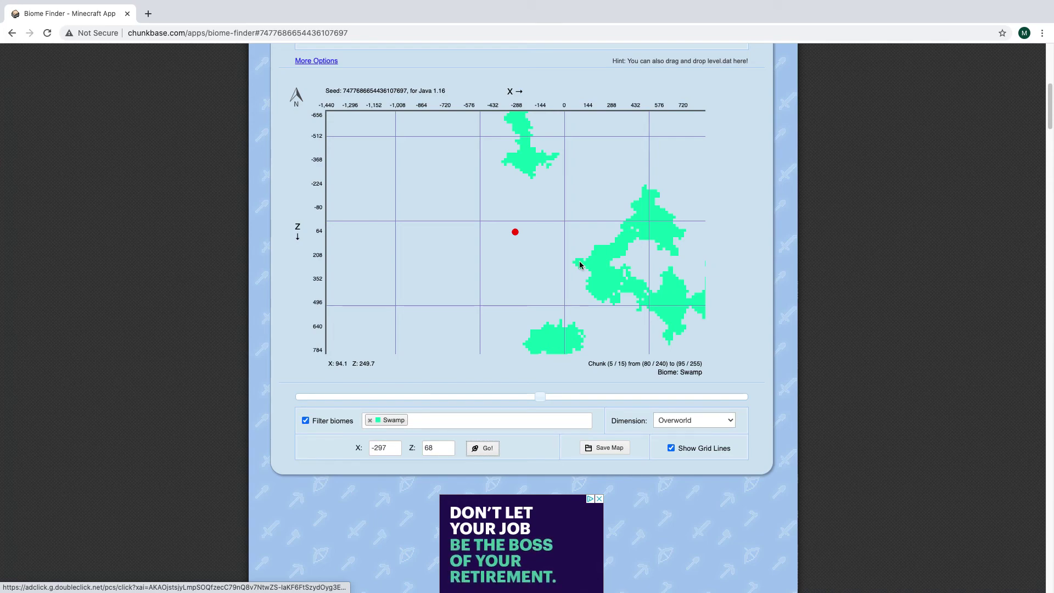
left_click(599, 498)
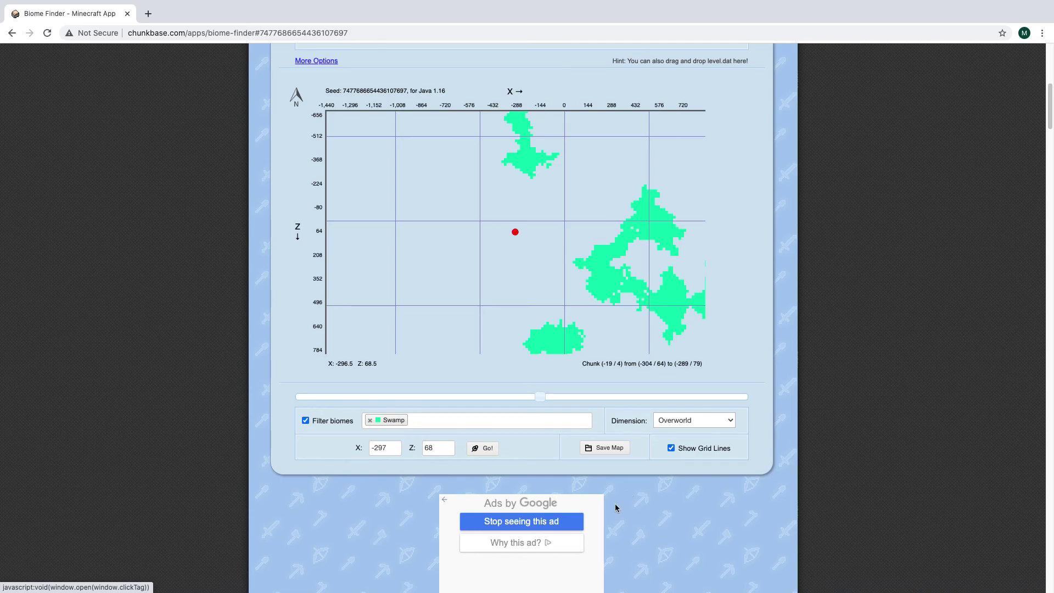
Zoom the map in and out to reveal scattered Swamp patches around the red marker at X -297, Z 68.
scroll(564, 186, "up", 3)
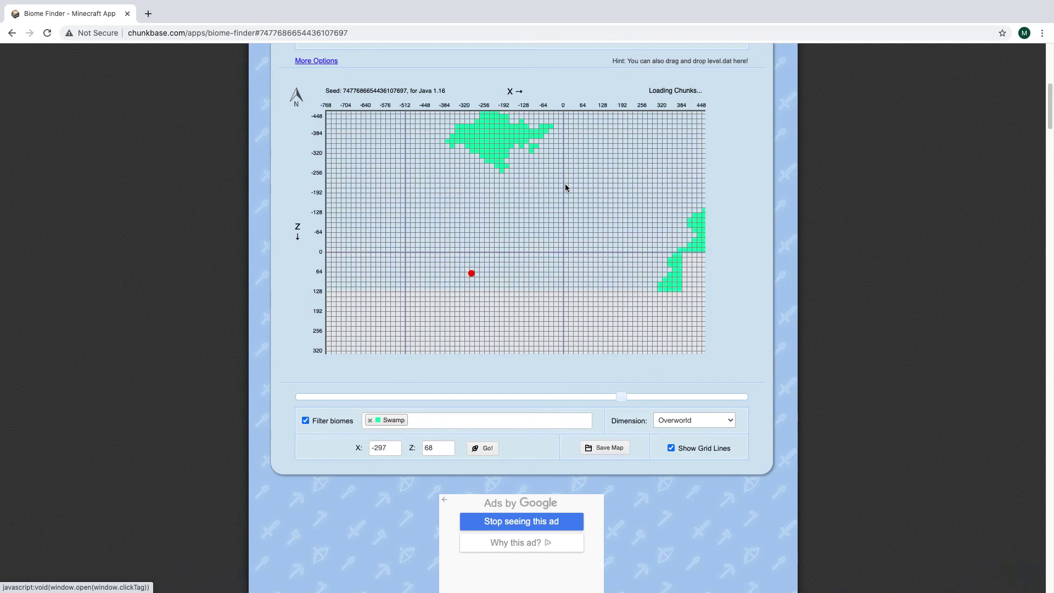
scroll(565, 188, "down", 10)
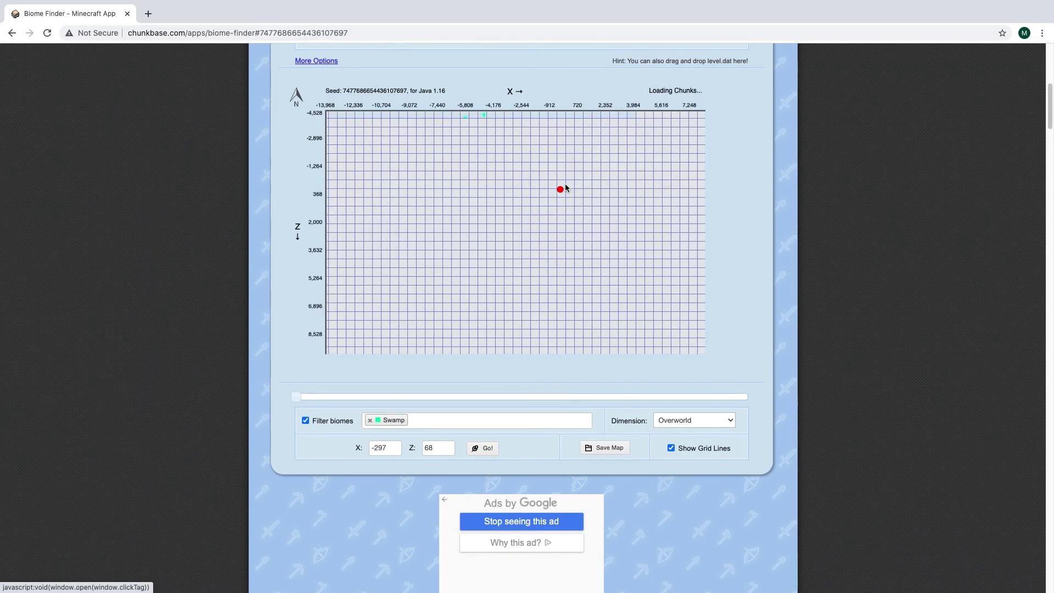
scroll(565, 188, "up", 5)
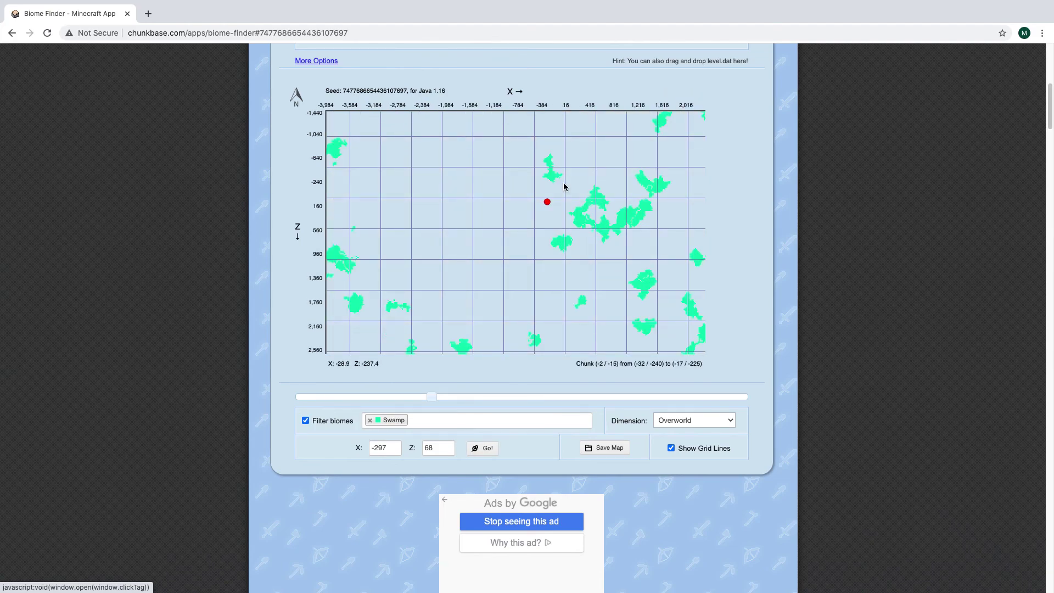
scroll(564, 186, "up", 7)
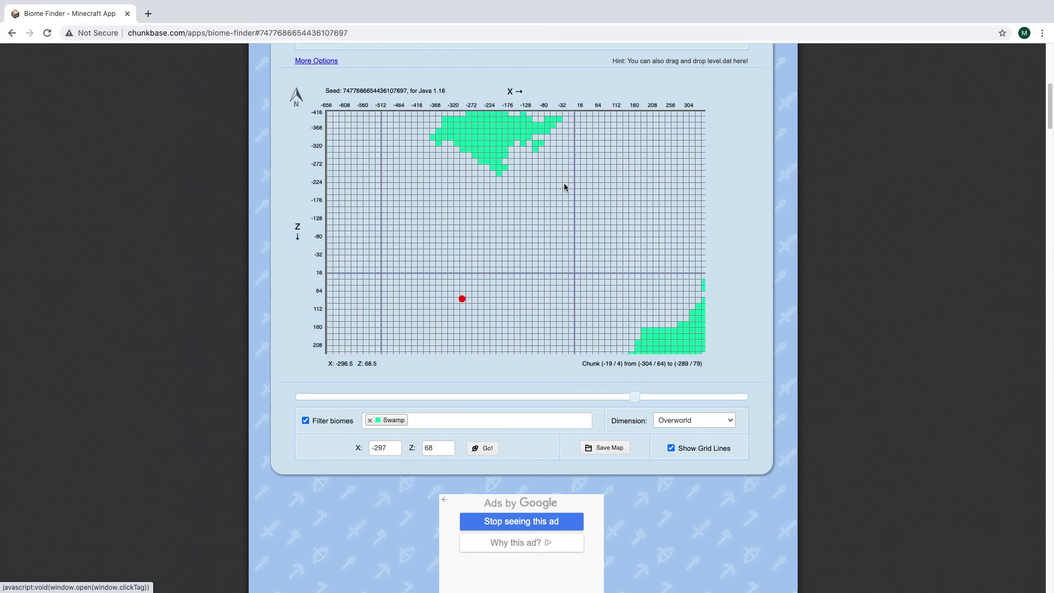
scroll(565, 187, "up", 1)
scroll(564, 187, "down", 10)
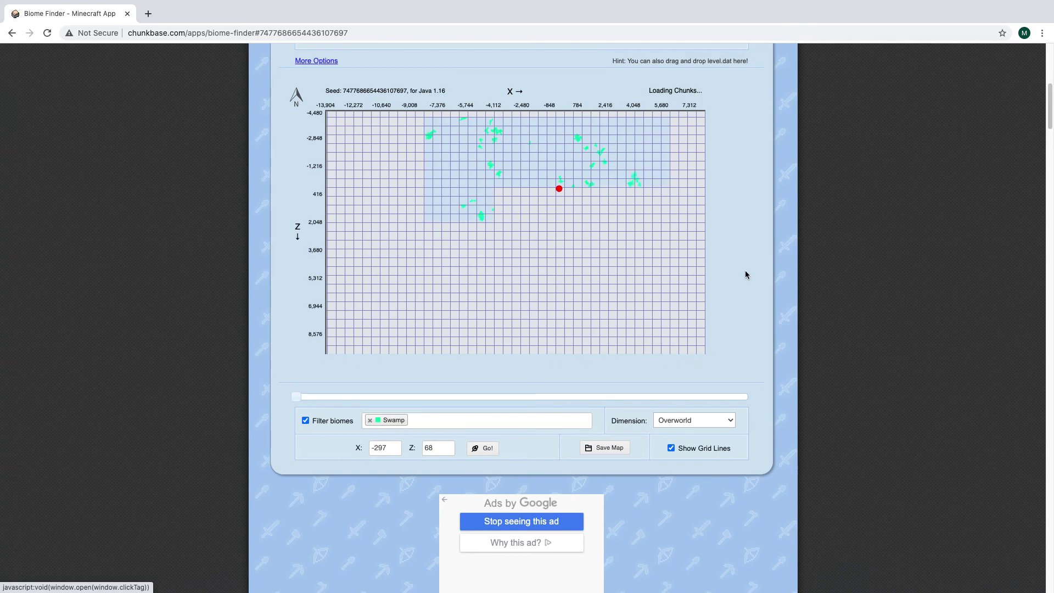